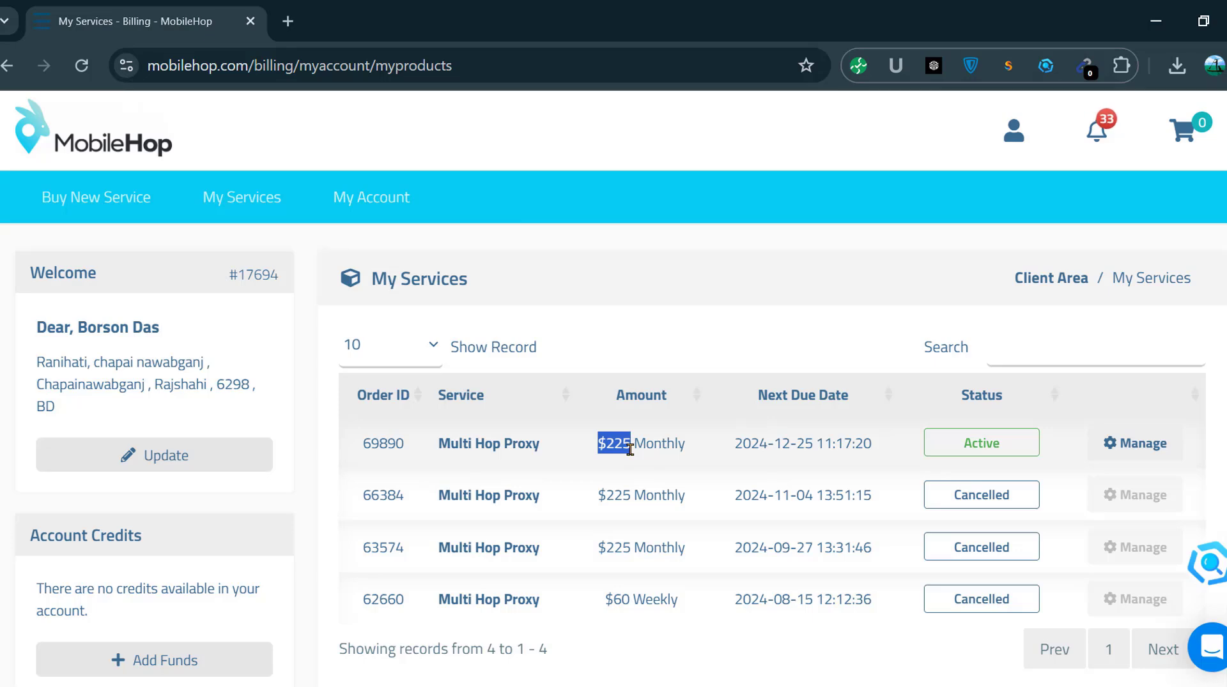
- Open the active Multi Hop Proxy service and bring up its proxy details in the MobileHop portal
left_click(663, 337)
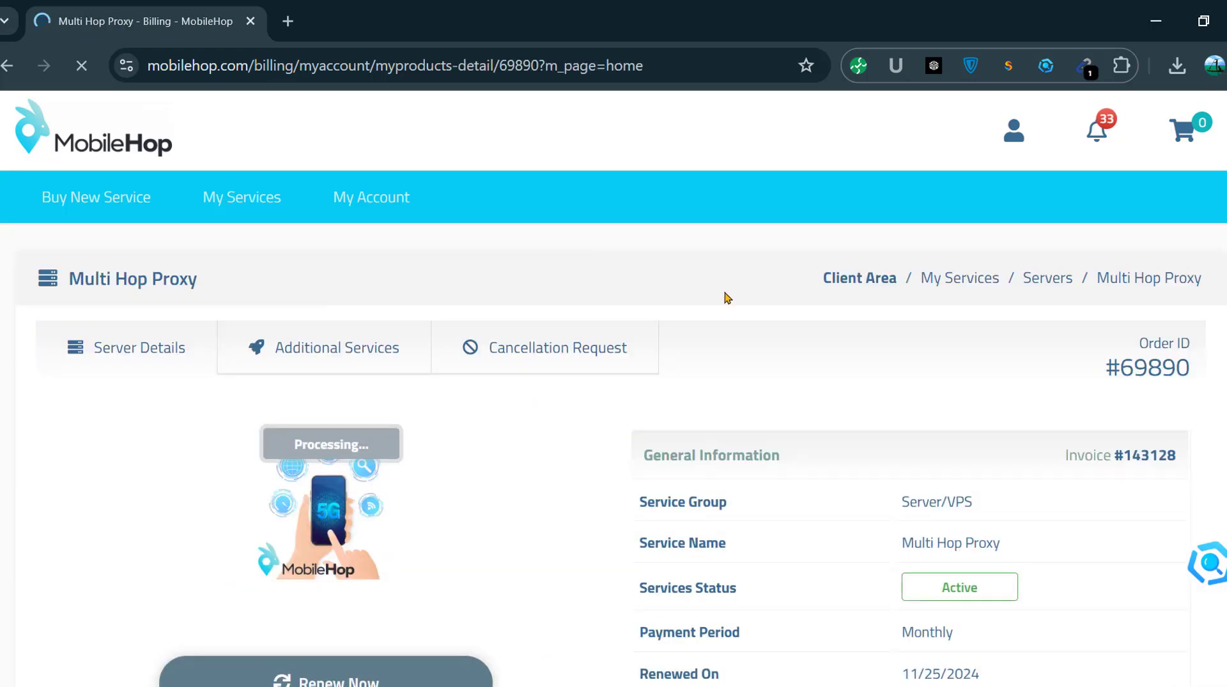
scroll(726, 298, "down", 4)
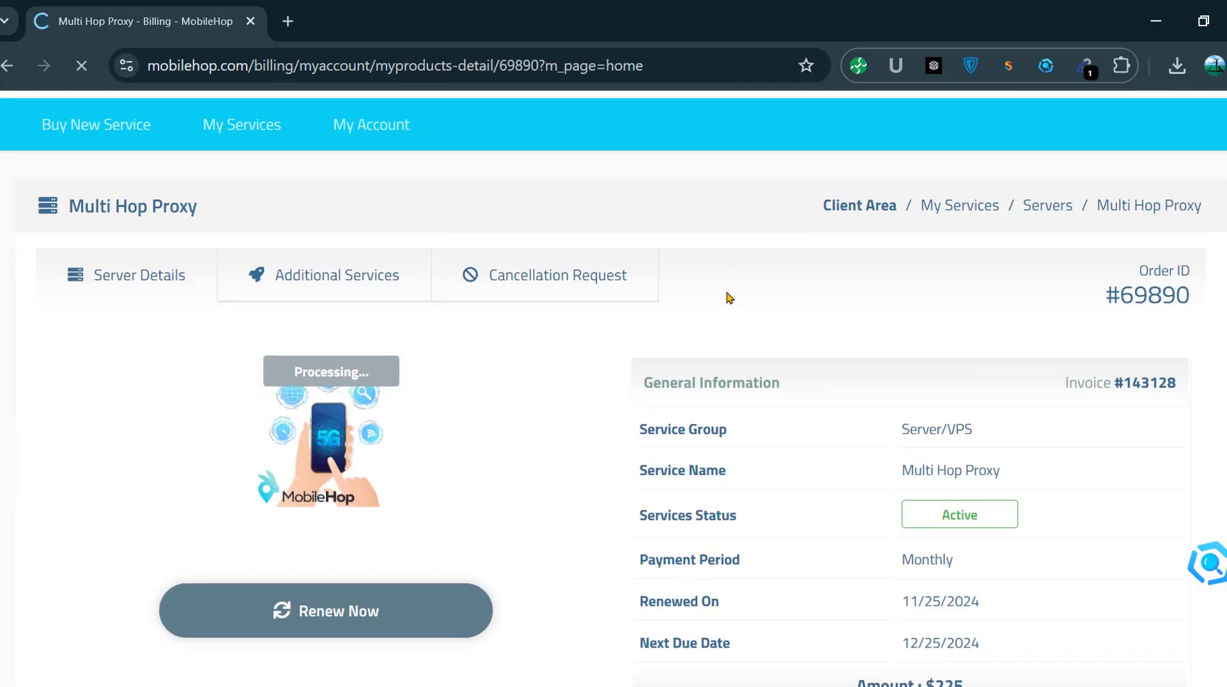
scroll(502, 268, "down", 6)
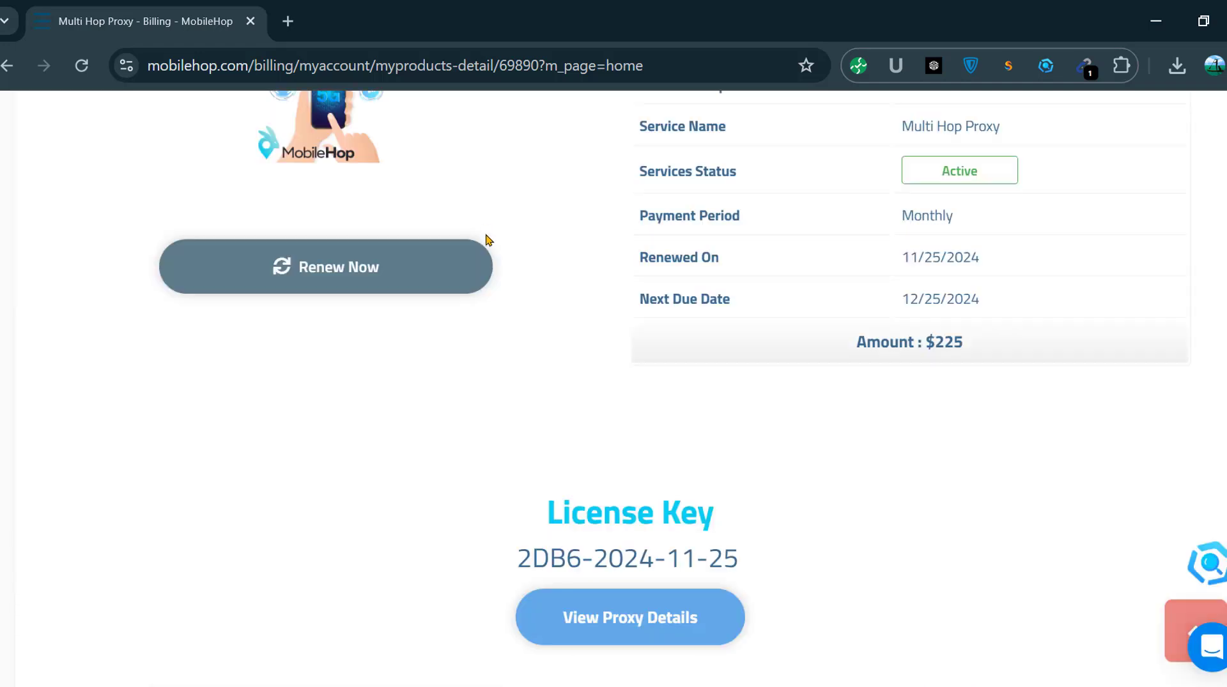
left_click(616, 614)
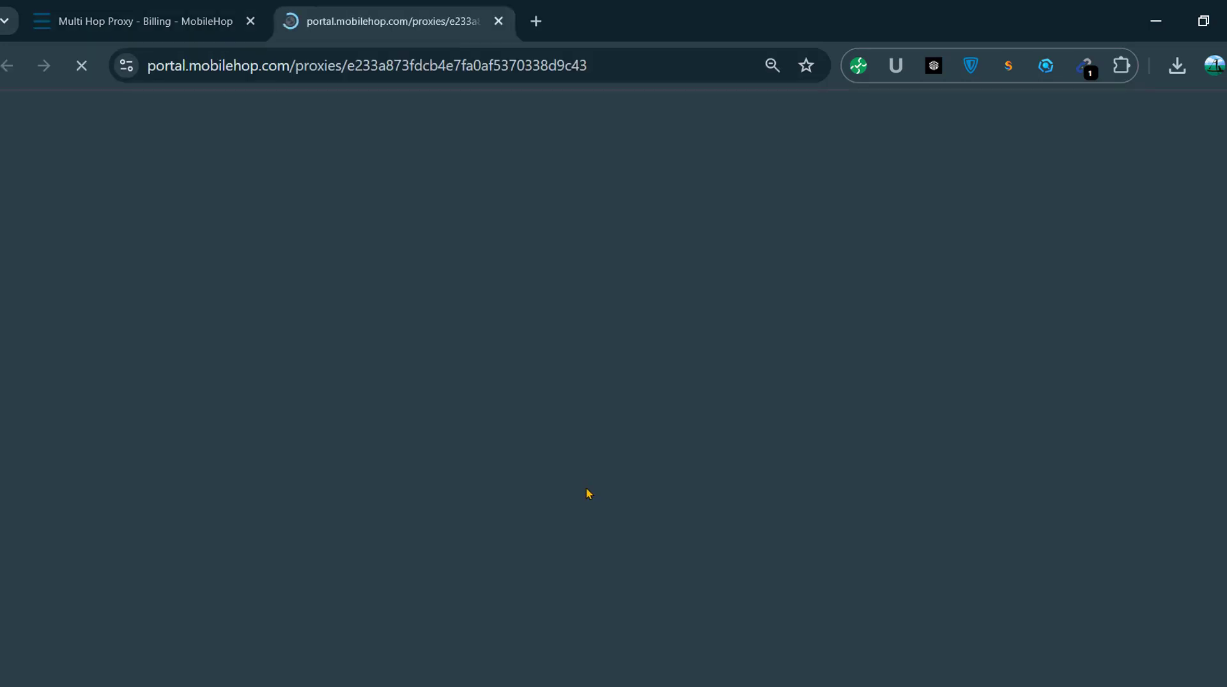
- Connect the proxy to the Dallas-Fort Worth, TX (AT&T) location
scroll(541, 287, "down", 20)
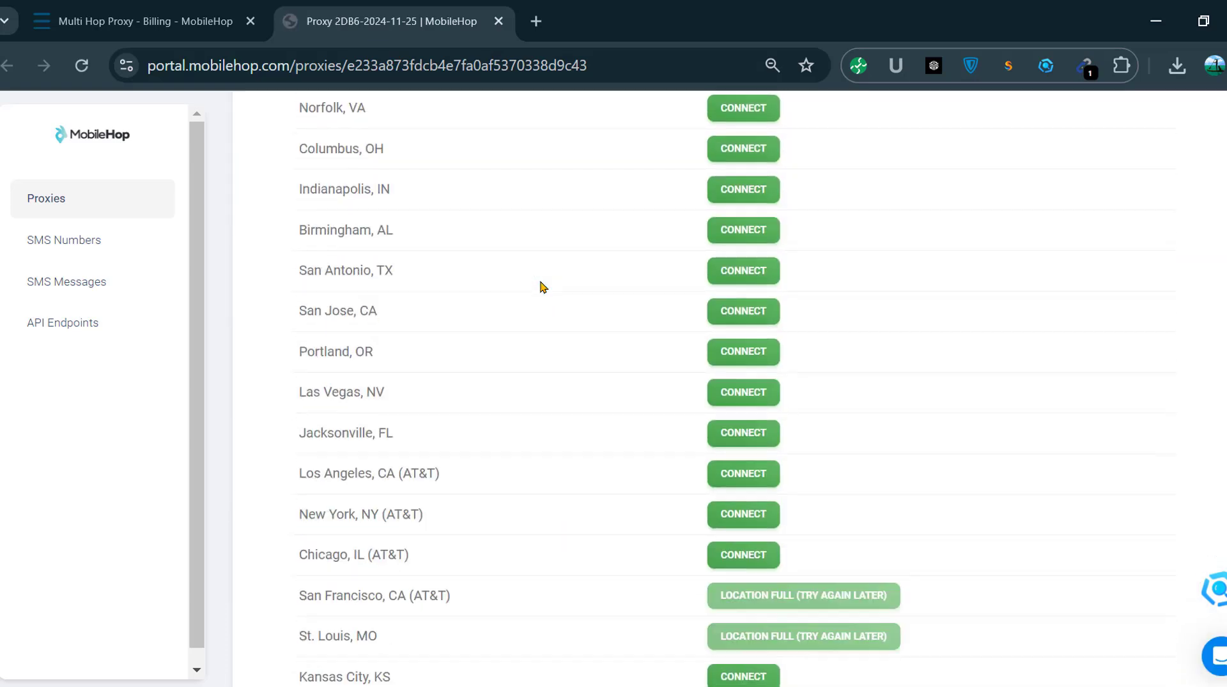
scroll(542, 286, "up", 8)
scroll(542, 287, "down", 8)
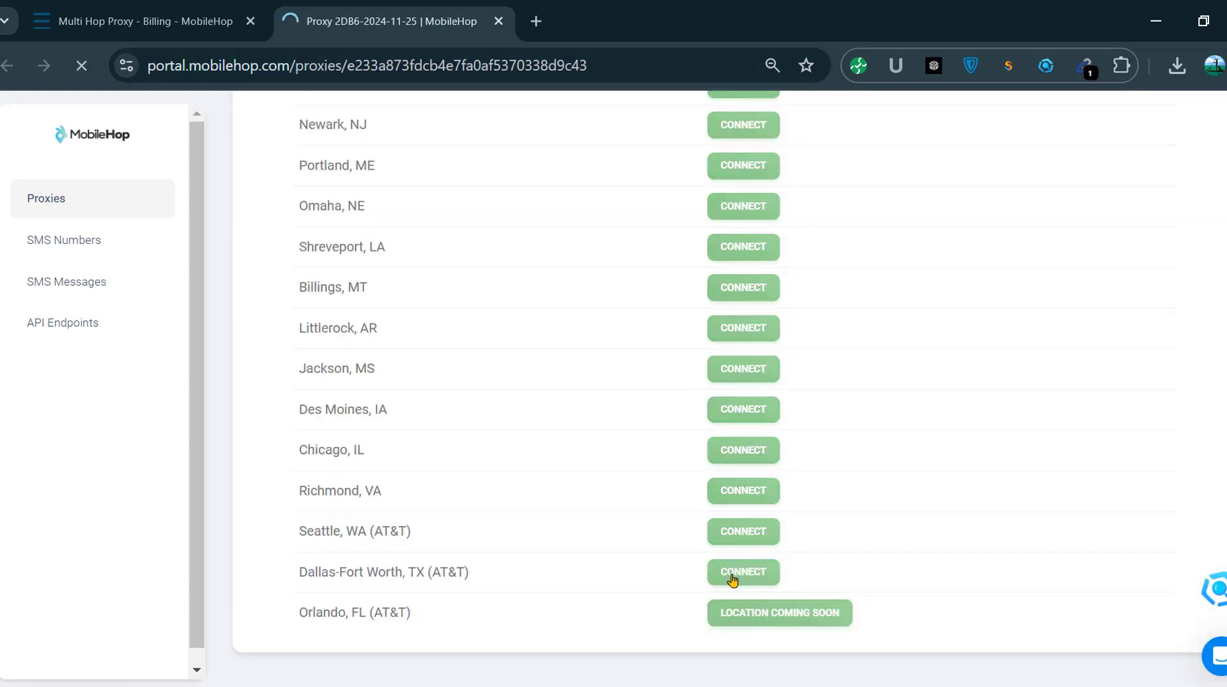
left_click(722, 568)
scroll(720, 391, "down", 15)
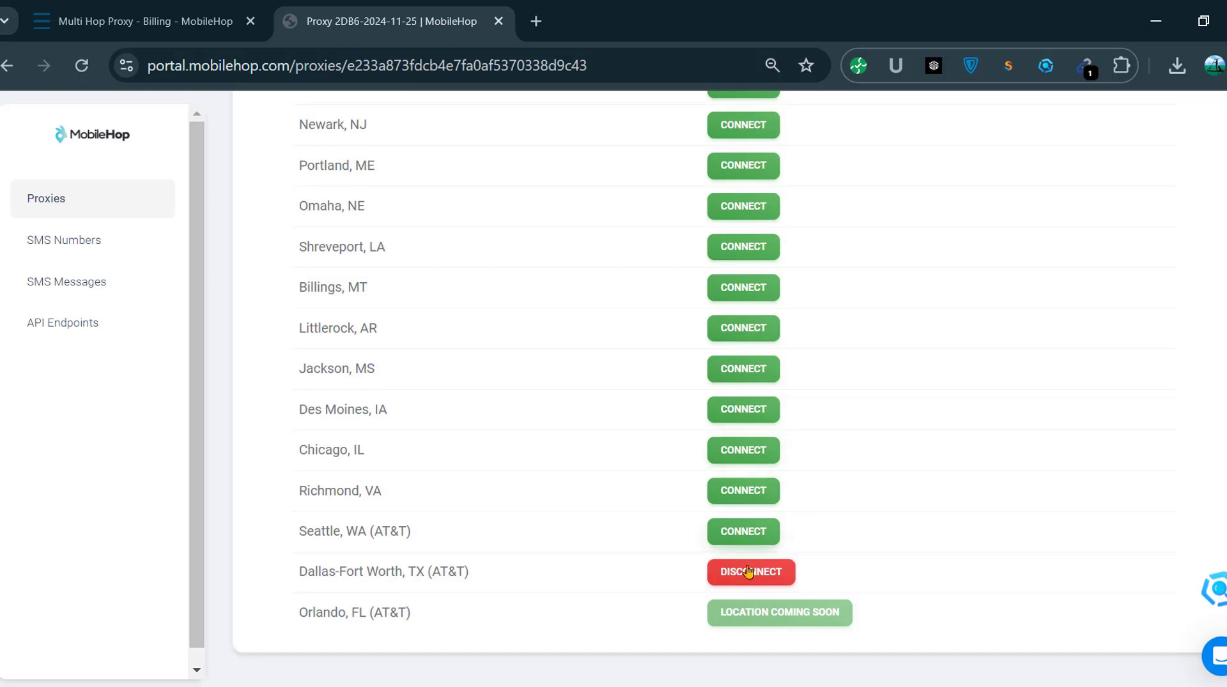
- Show the HTTP / SOCKS5 Proxy connection details and select the HTTP/HTTPS proxy address and port
scroll(799, 556, "up", 15)
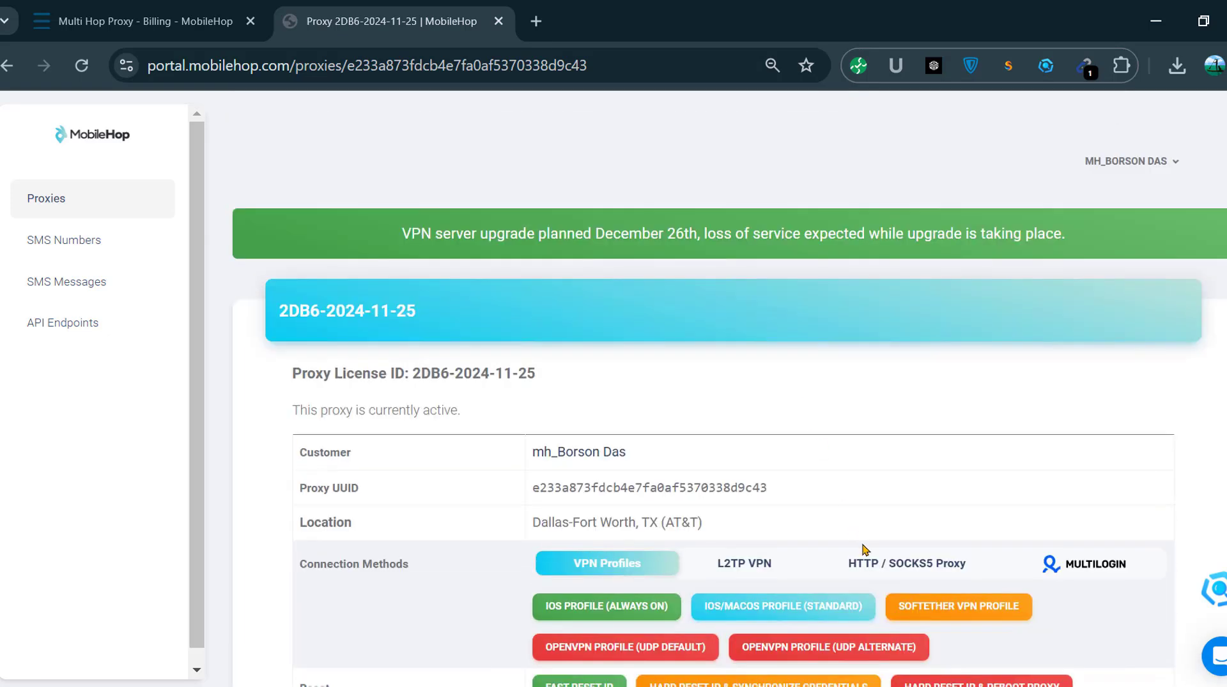
left_click(866, 561)
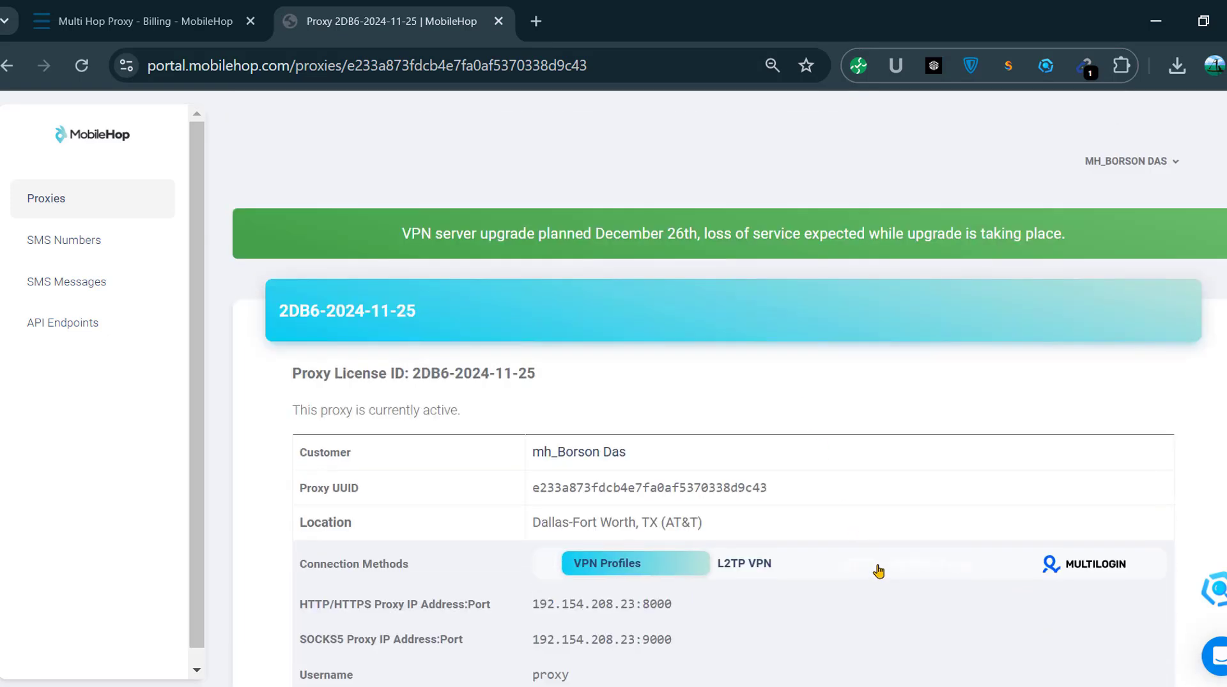
scroll(870, 370, "down", 3)
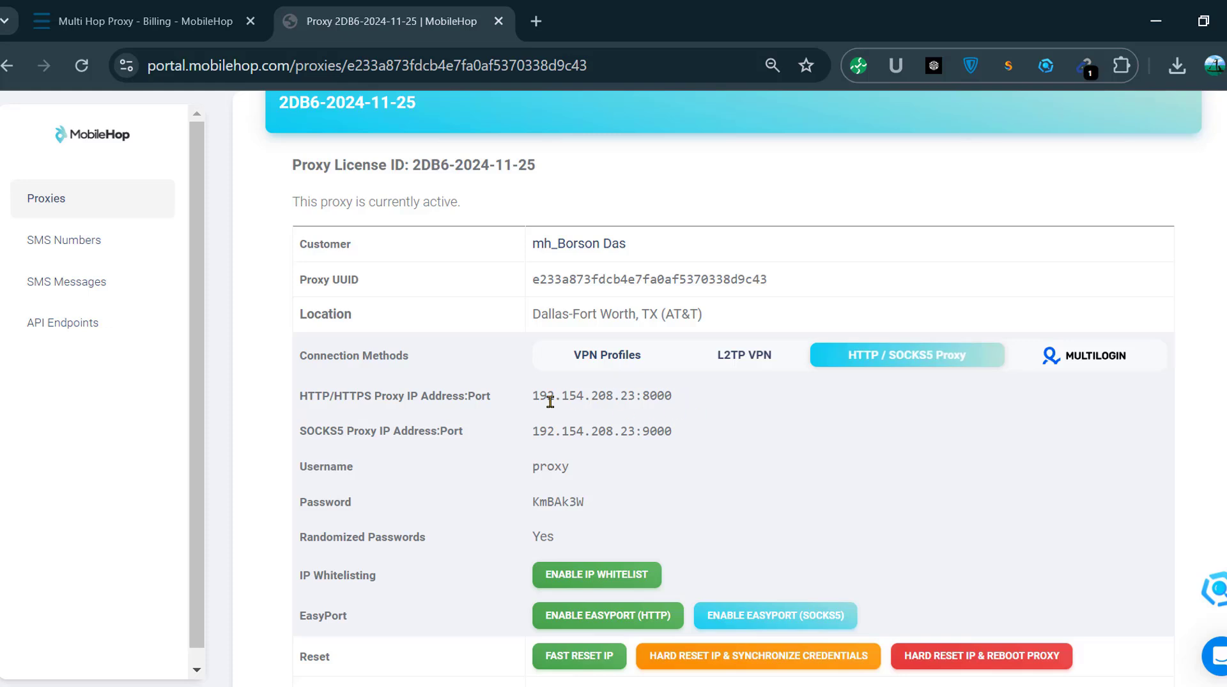
left_click_drag(533, 397, 714, 404)
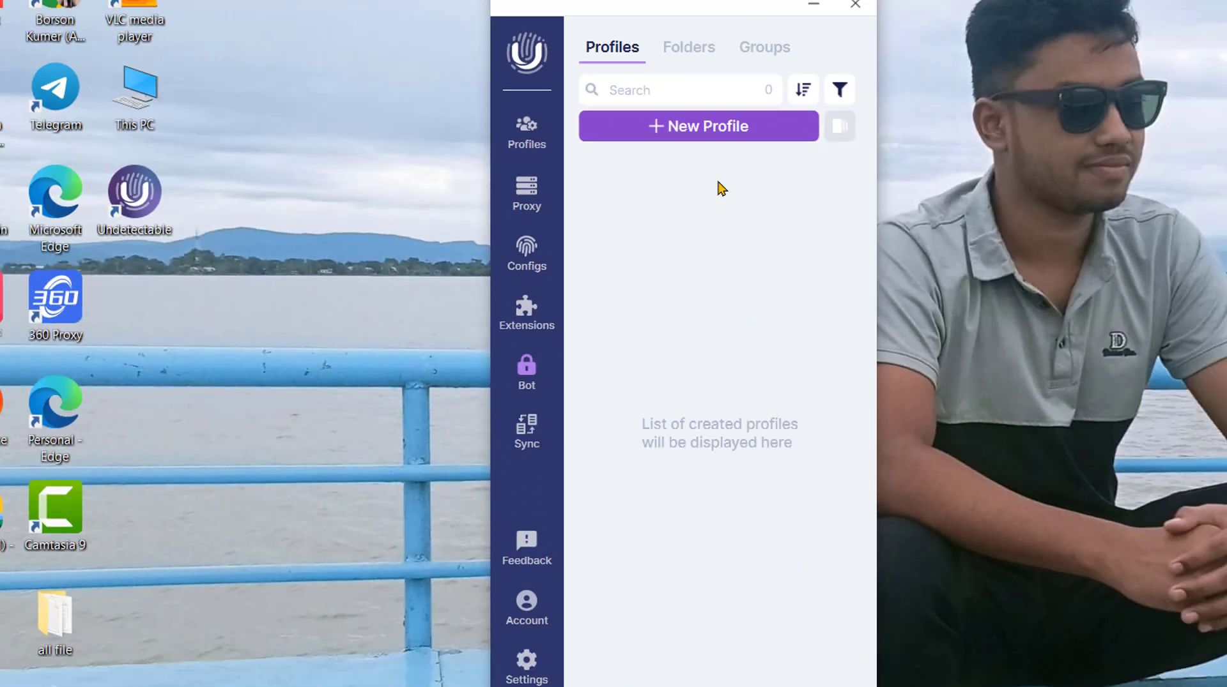
- Switch to Undetectable and start a new profile named ABC
left_click_drag(678, 11, 717, 47)
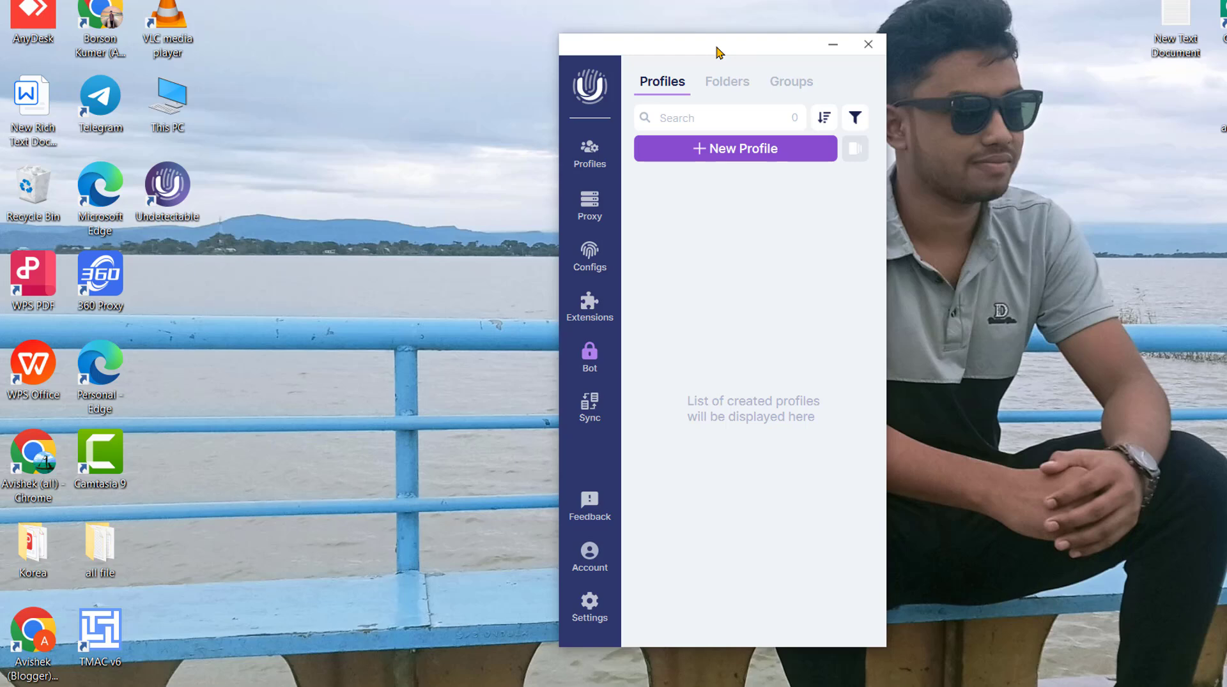
mouse_move(718, 52)
left_mouse_down()
mouse_move(651, 49)
mouse_move(698, 50)
left_mouse_up()
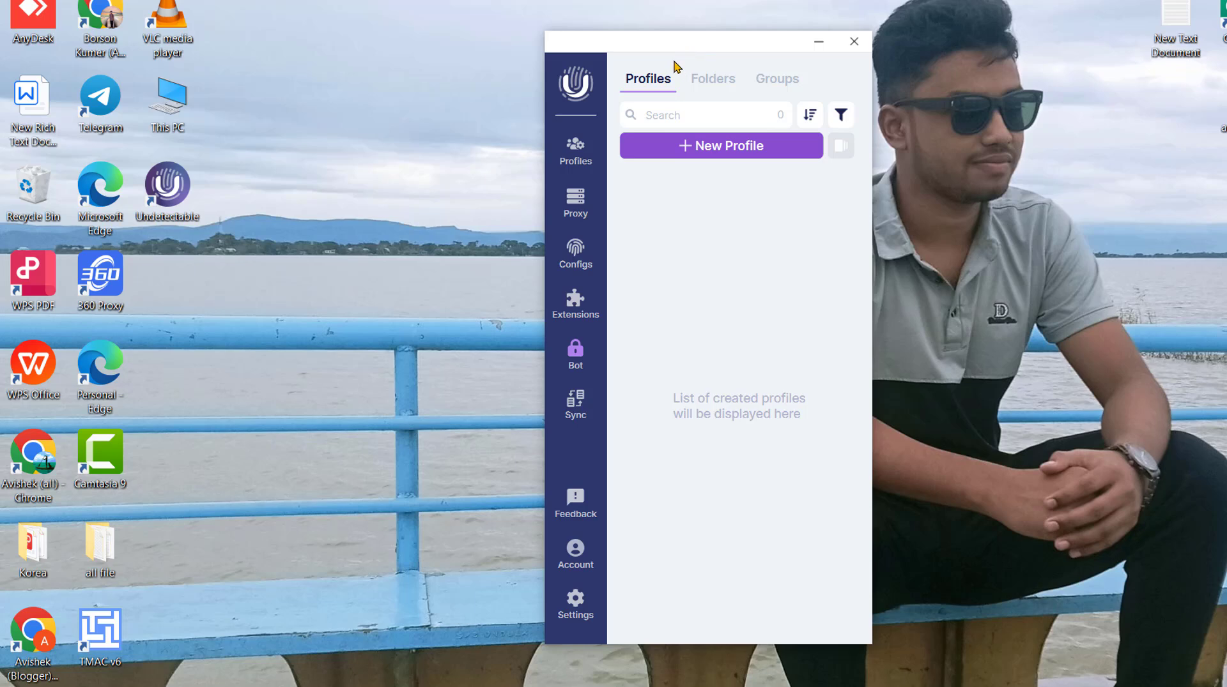
left_click(714, 152)
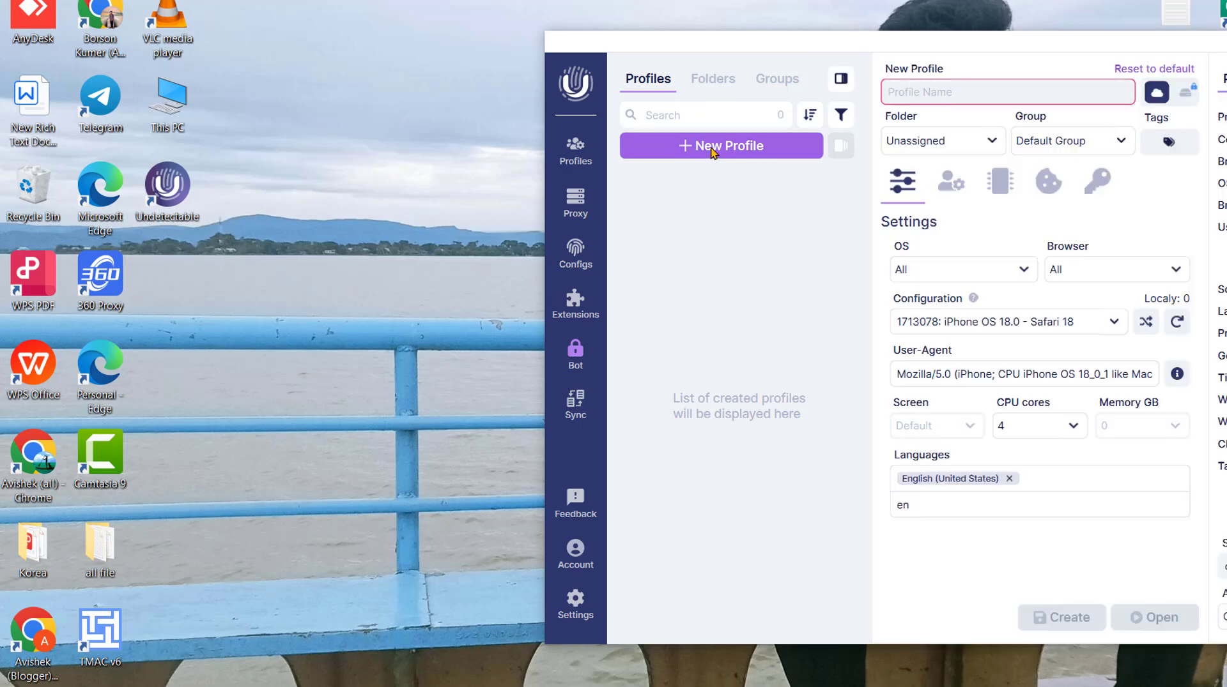
left_click_drag(808, 49, 509, 43)
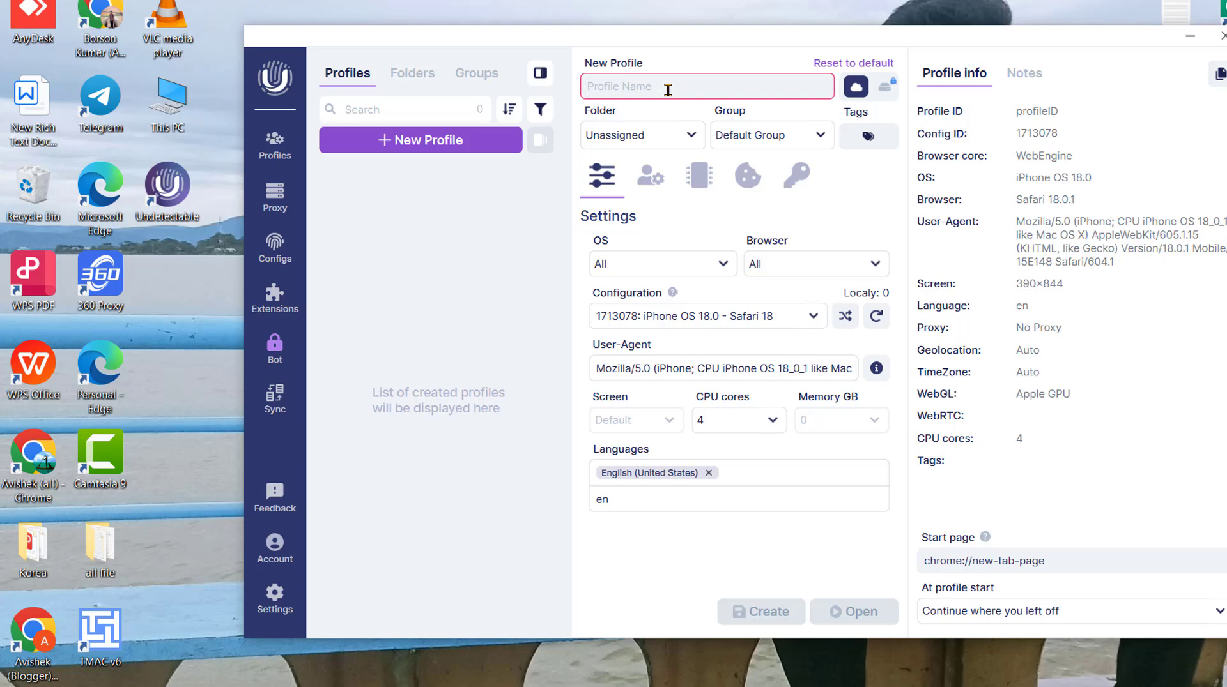
type("ABC")
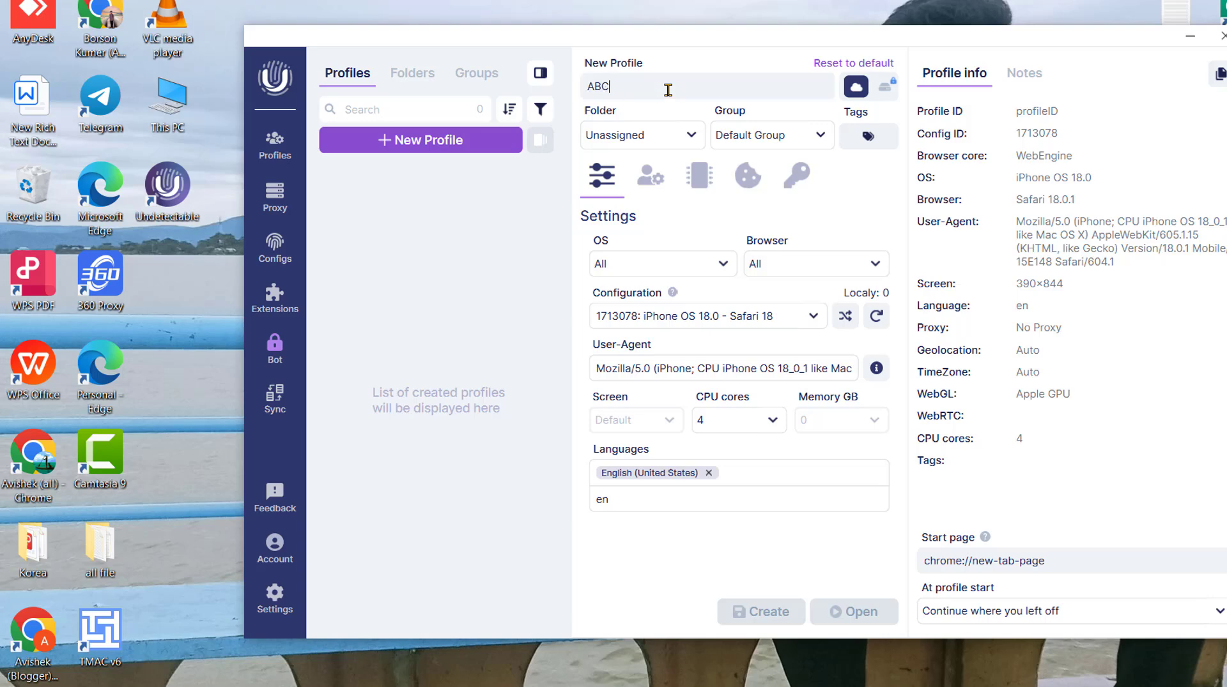
- Examine the folder, group, OS, browser and configuration choices available for the new profile
left_click(690, 135)
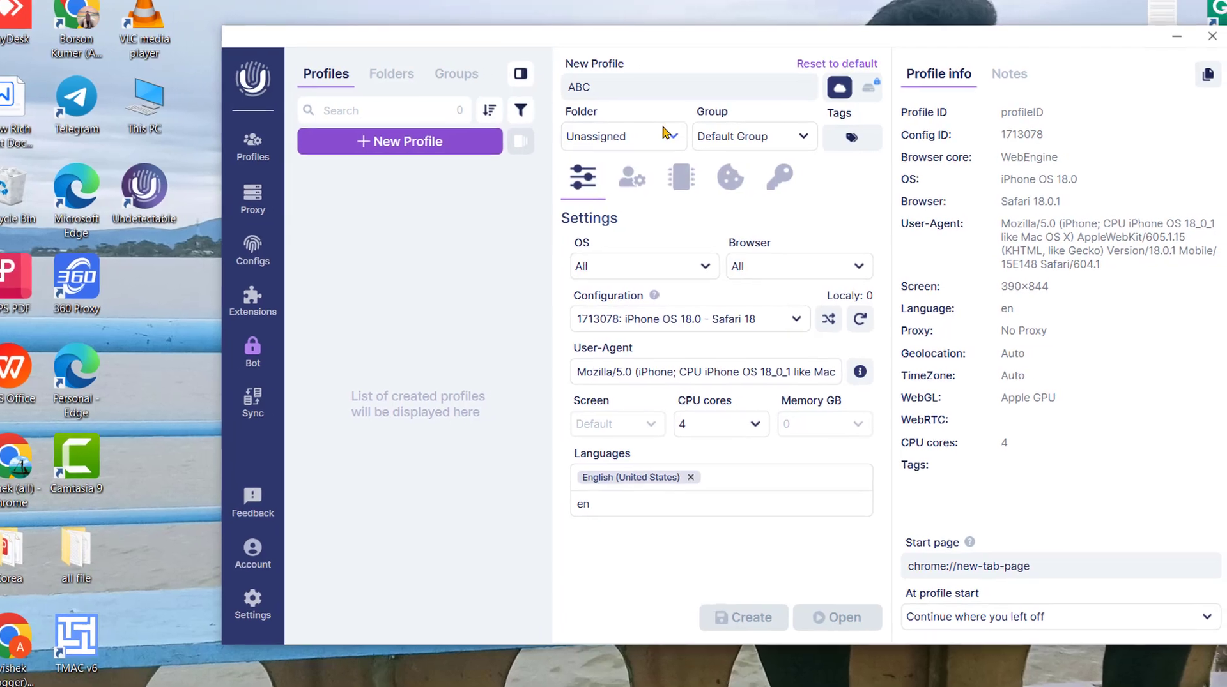
left_click(815, 137)
left_click(696, 148)
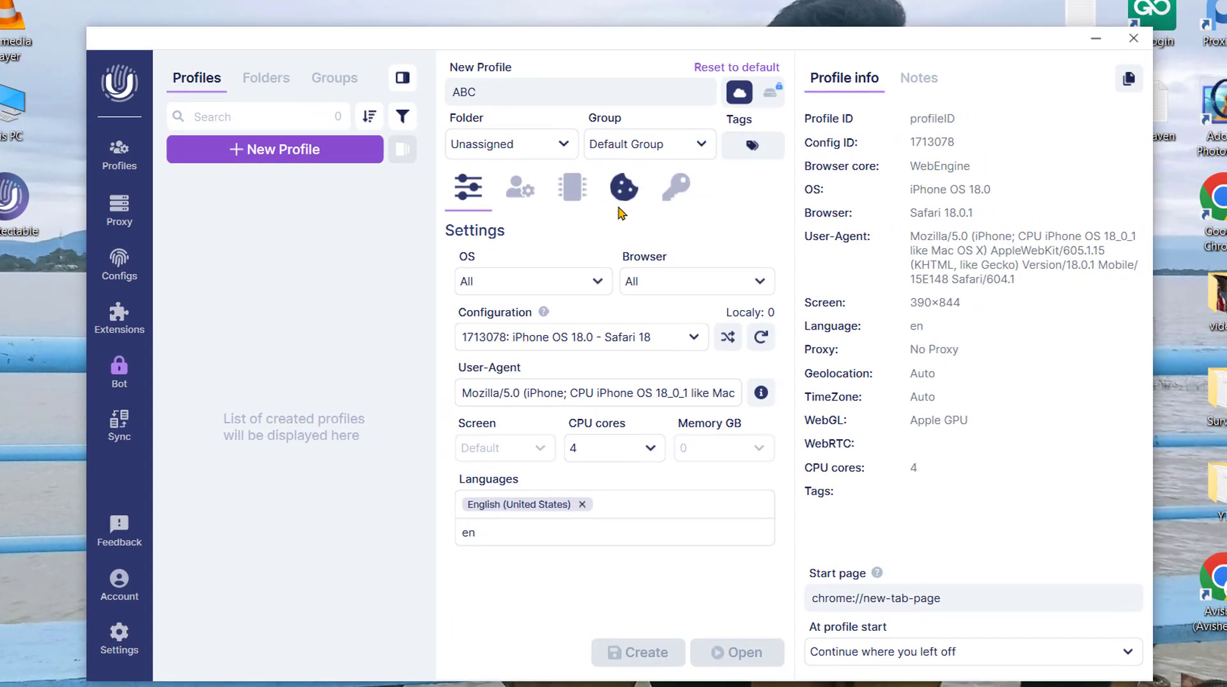
left_click(590, 288)
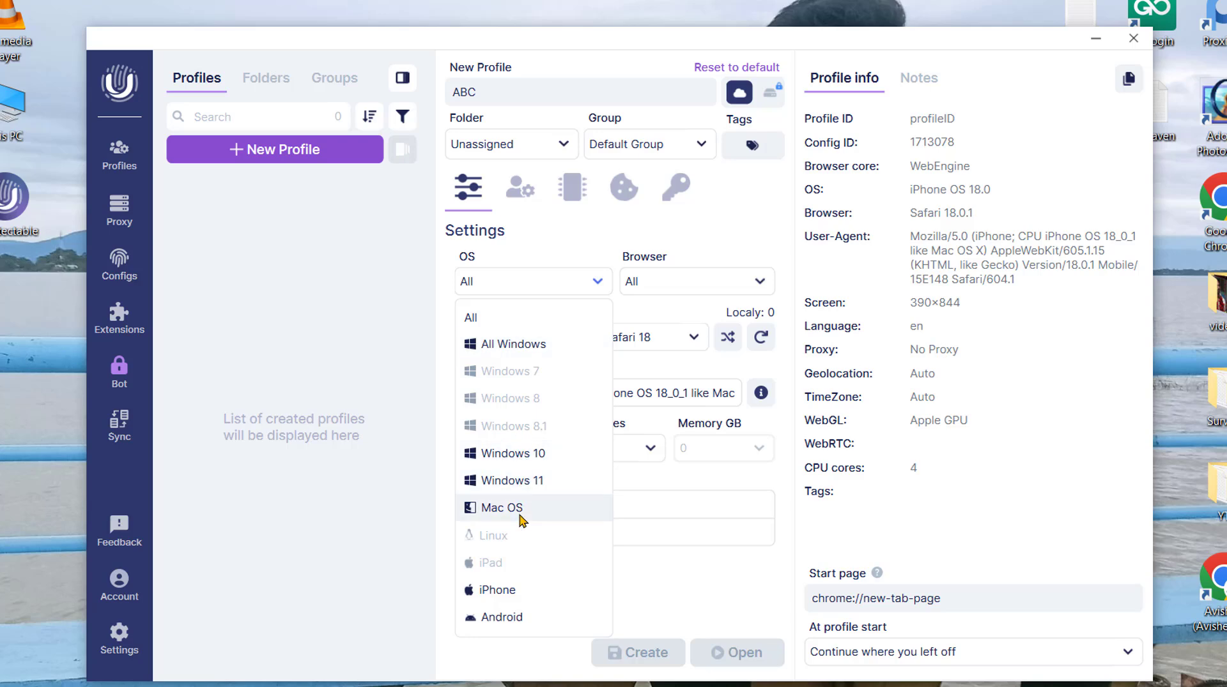
left_click(690, 277)
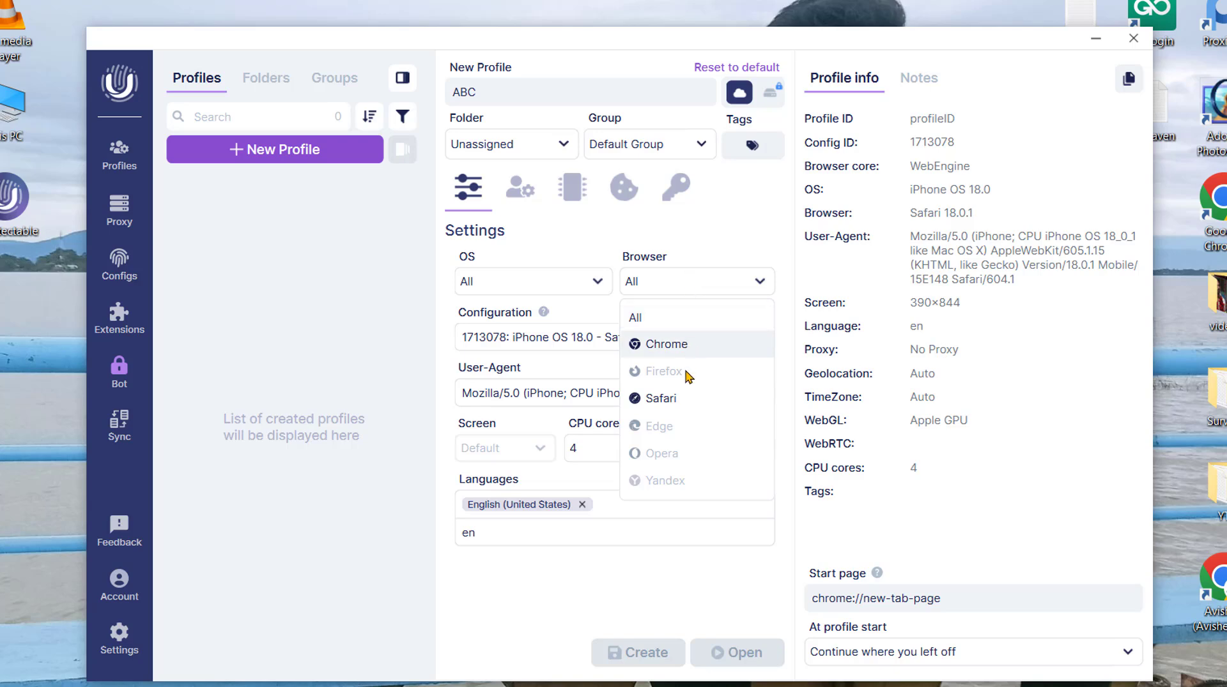
left_click(699, 244)
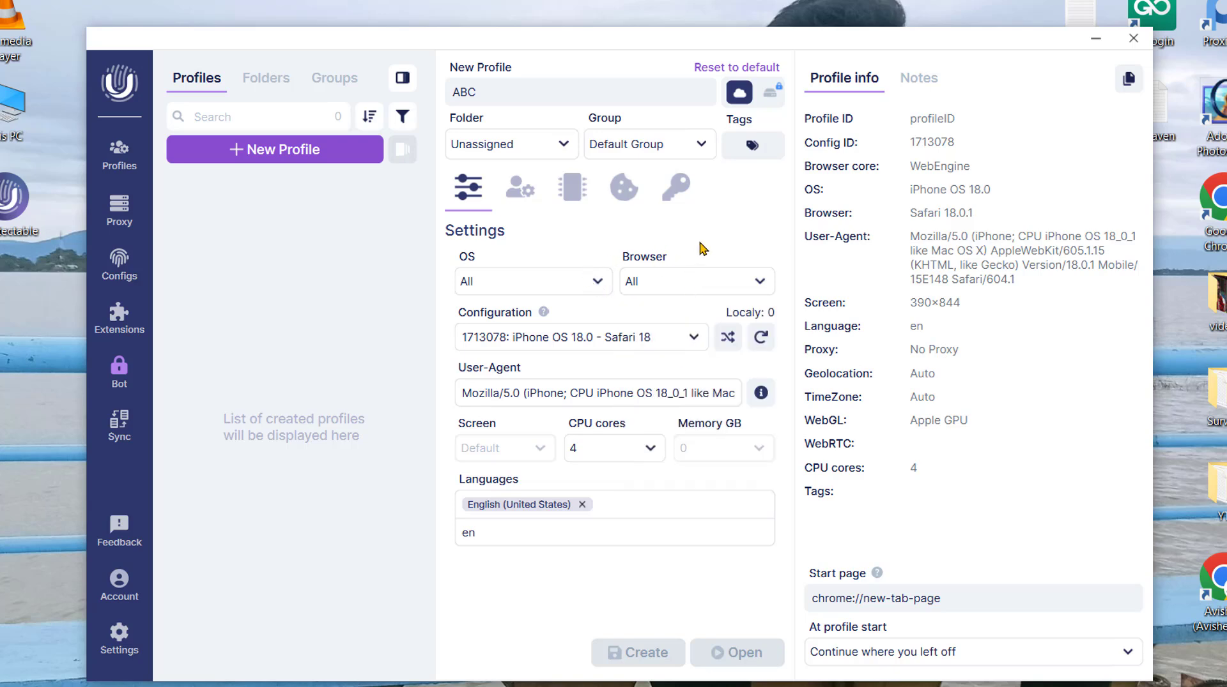
left_click(657, 339)
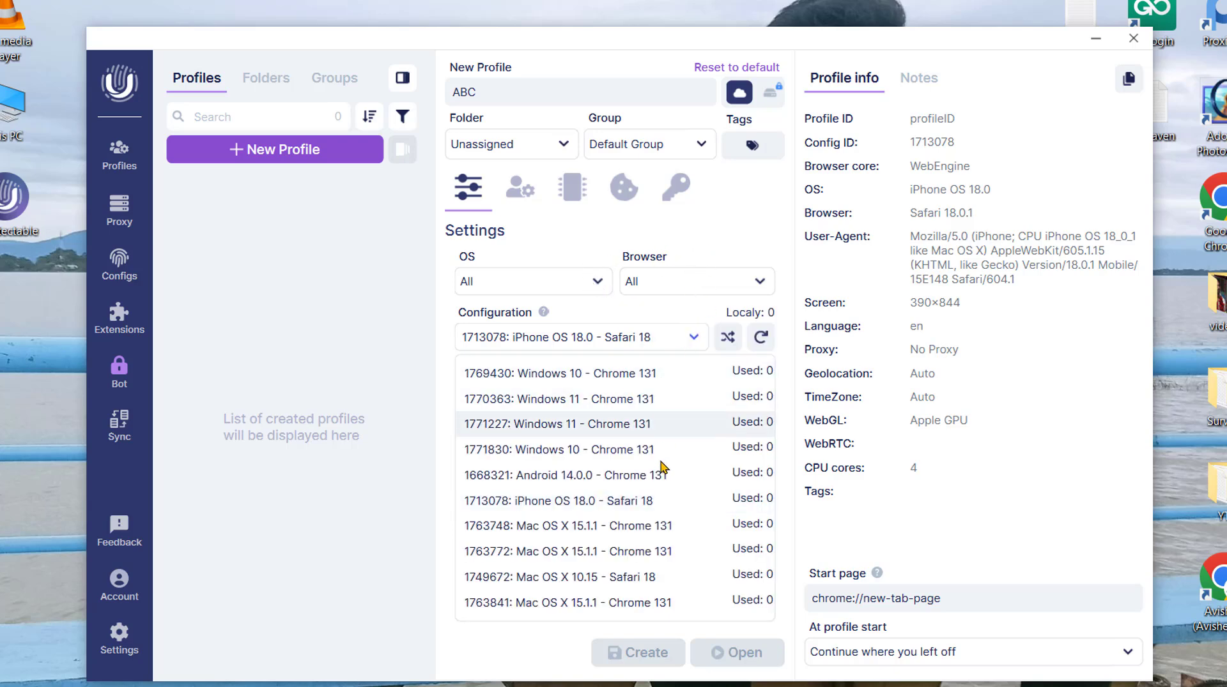
left_click(699, 309)
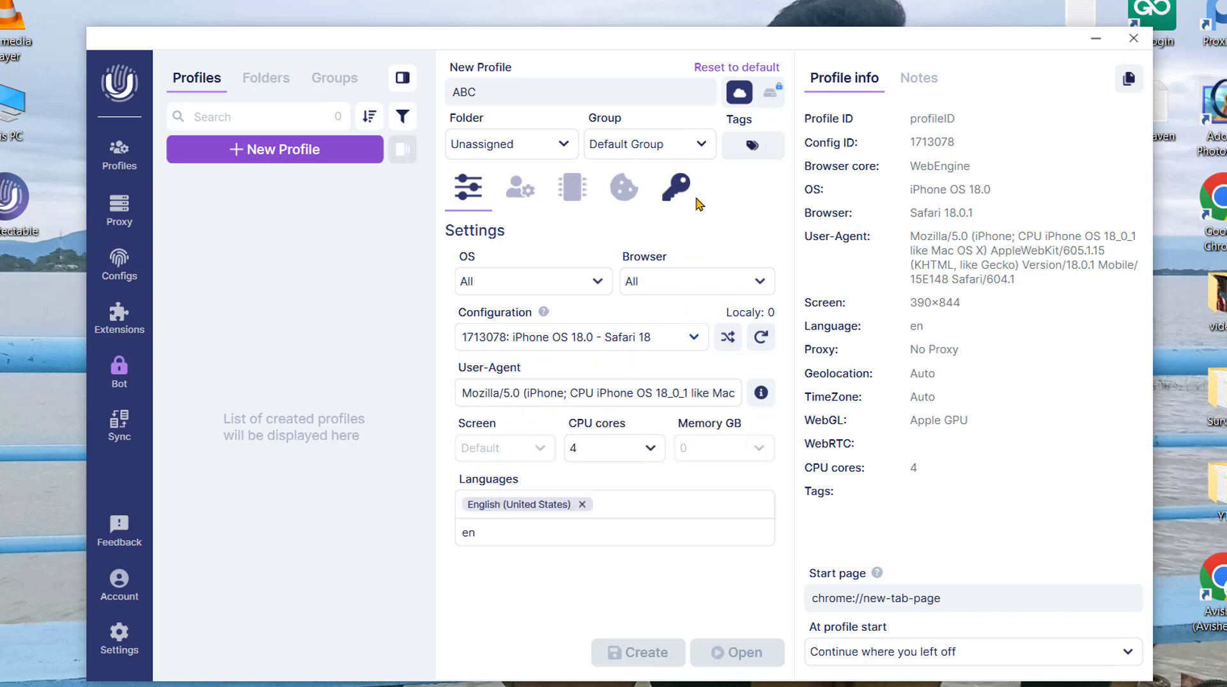
- Set the profile's OS to All Windows and its browser to Chrome
left_click(543, 281)
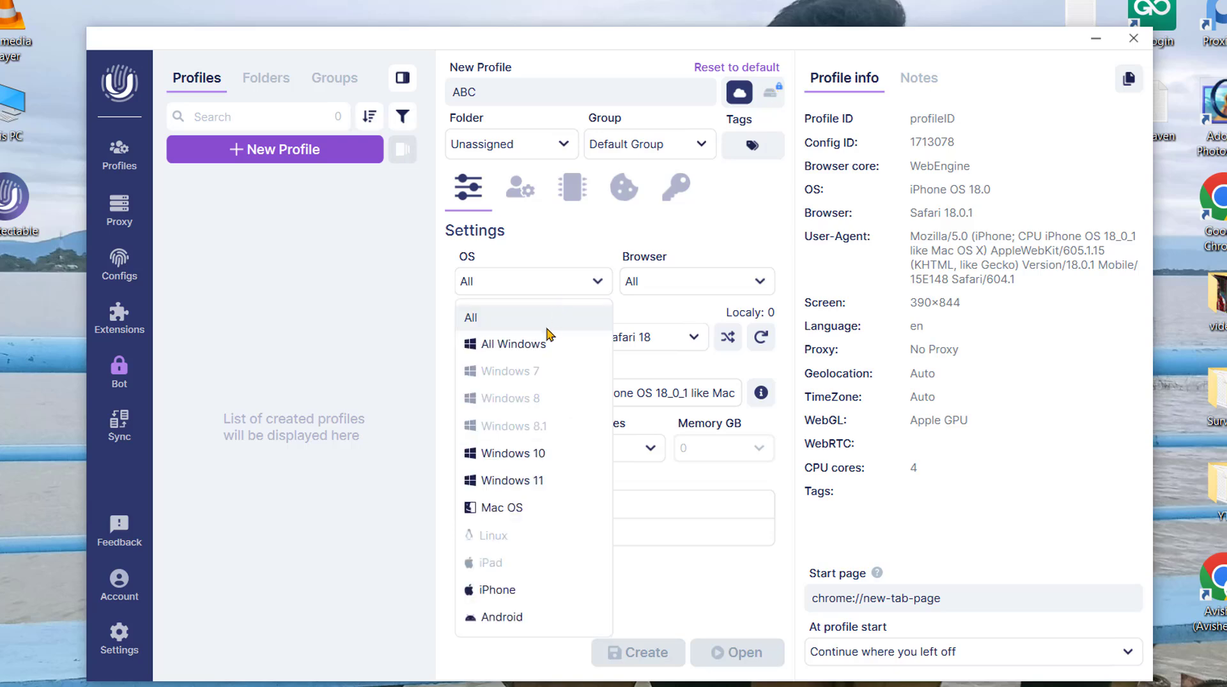
left_click(547, 339)
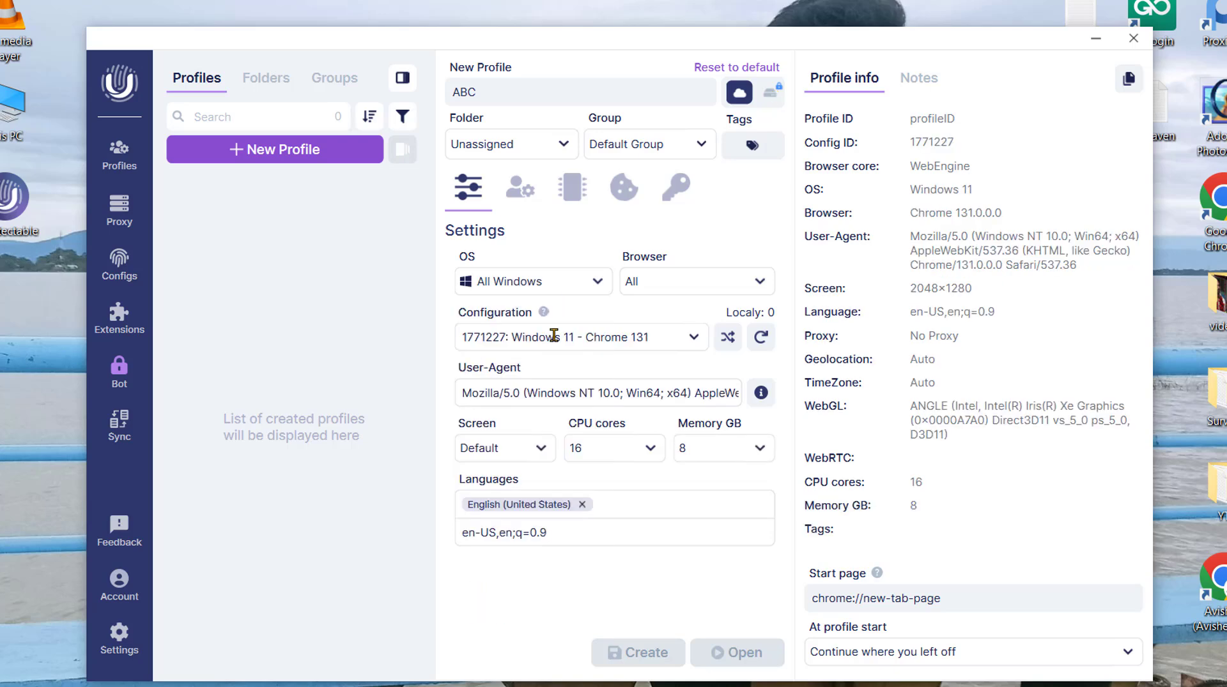
left_click(699, 279)
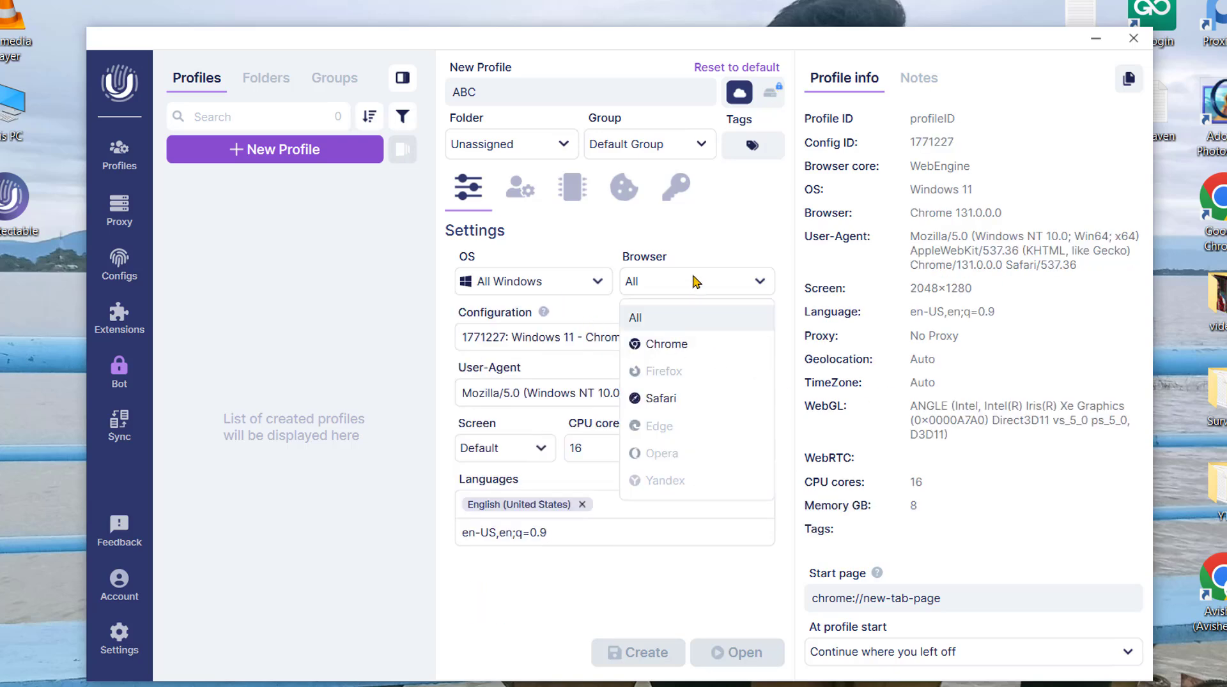
left_click(667, 341)
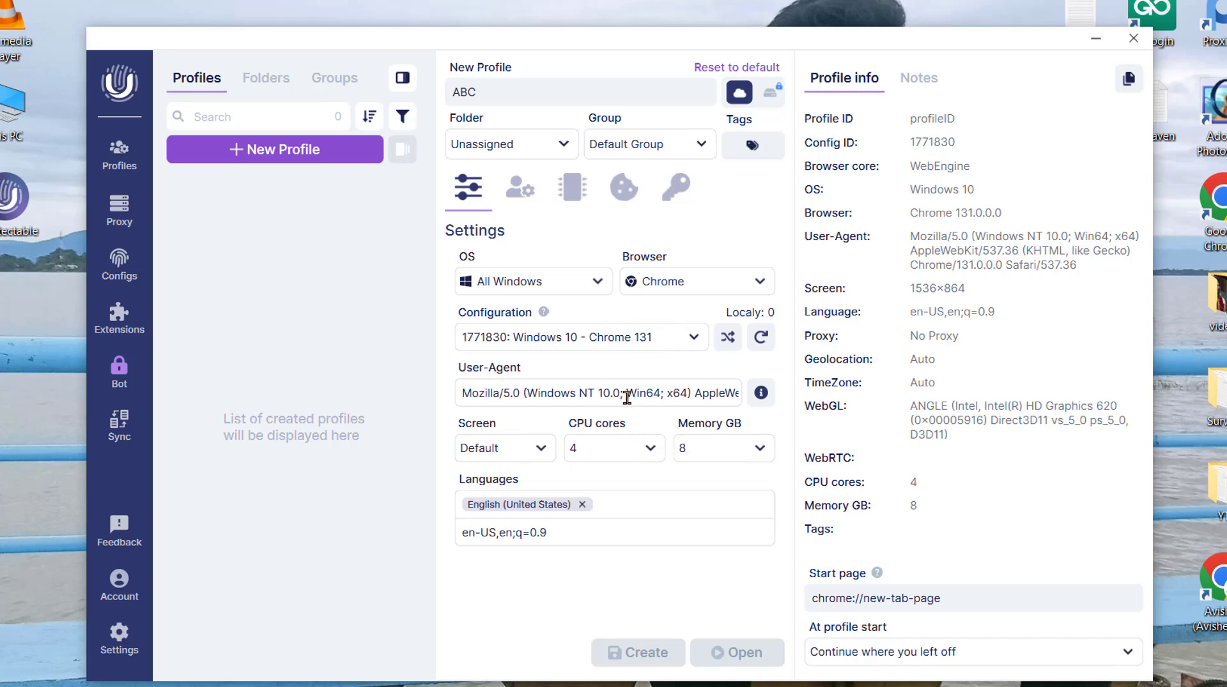
- Set the profile's screen resolution to 800×600 and its CPU cores to 6
left_click(527, 451)
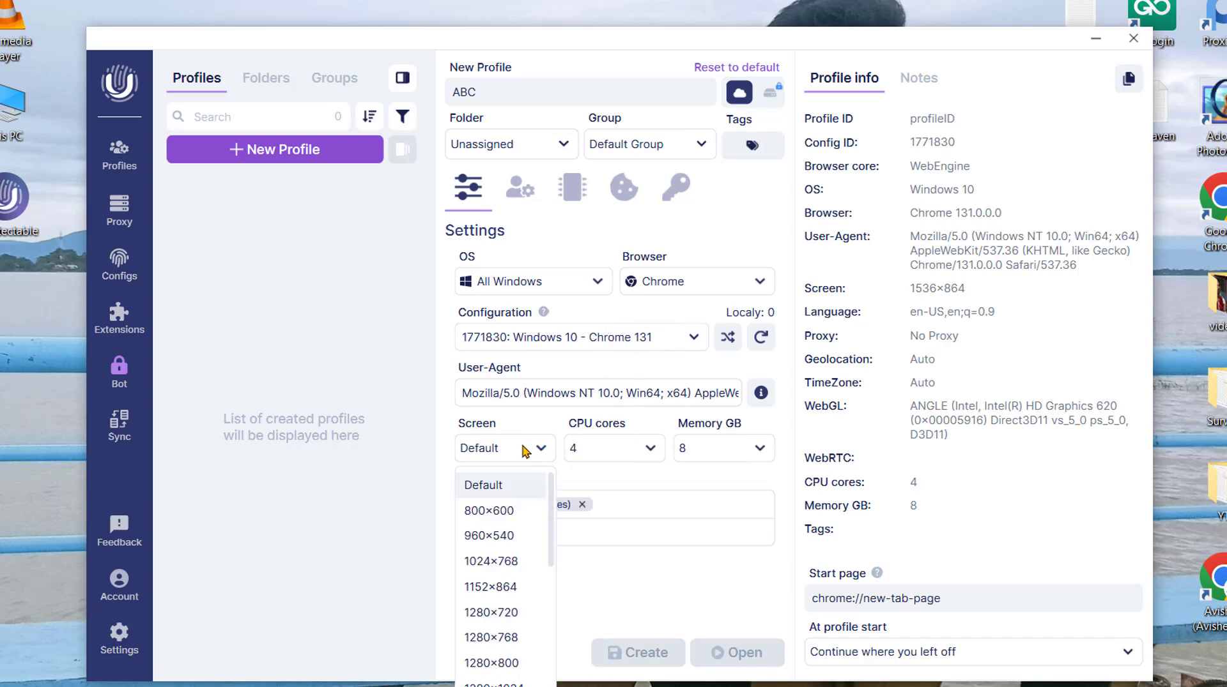
left_click(492, 513)
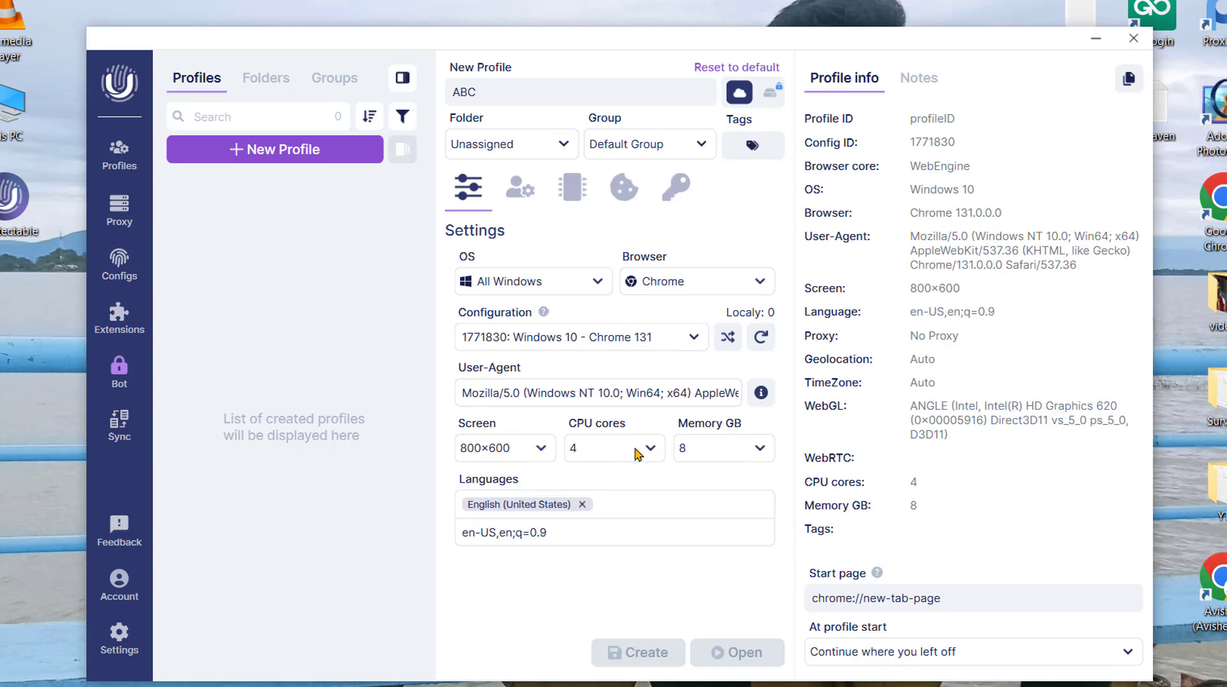
scroll(650, 457, "down", 1)
left_click_drag(640, 49, 563, 51)
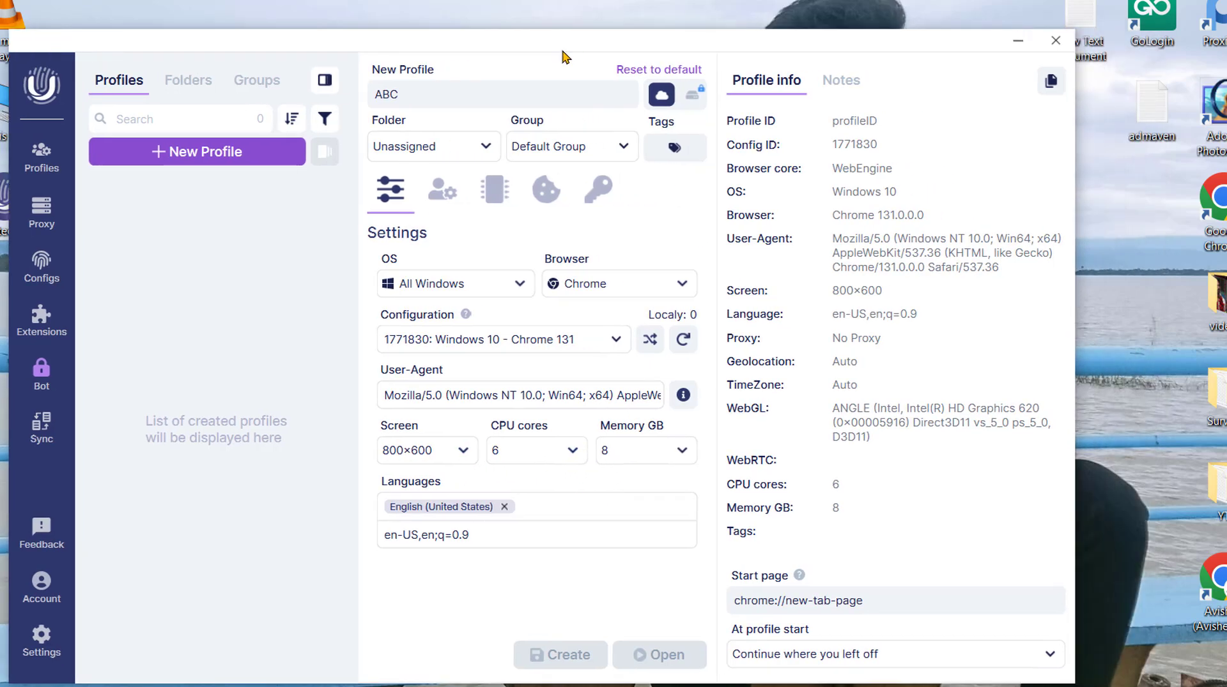
- Choose New Proxy as the proxy option in the profile's main settings
left_click(442, 190)
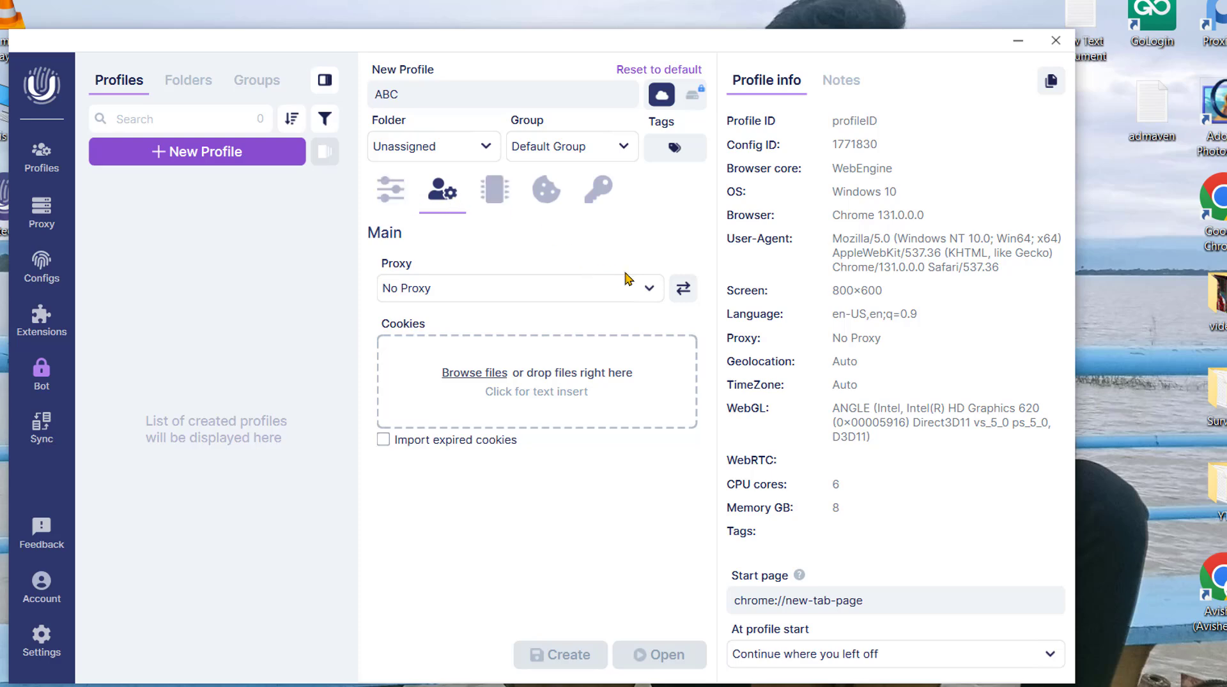
left_click(644, 287)
left_click(425, 351)
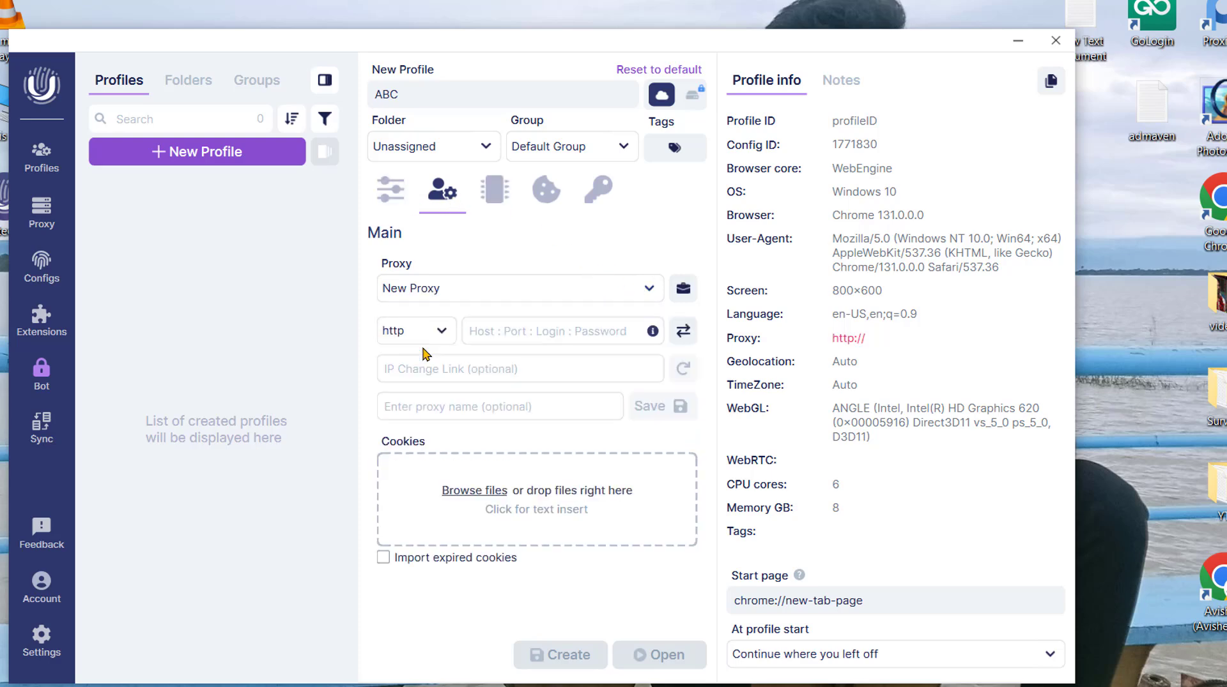
left_click(430, 332)
left_click(430, 332)
left_click(431, 332)
left_click(424, 394)
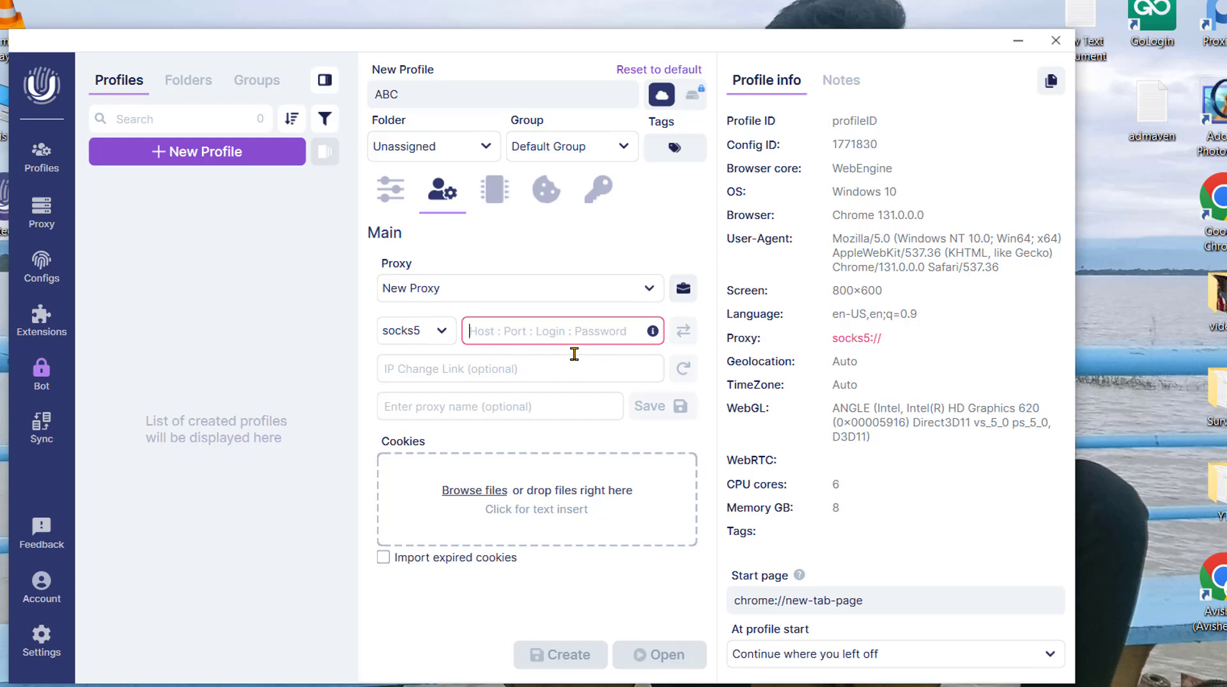
left_click(433, 333)
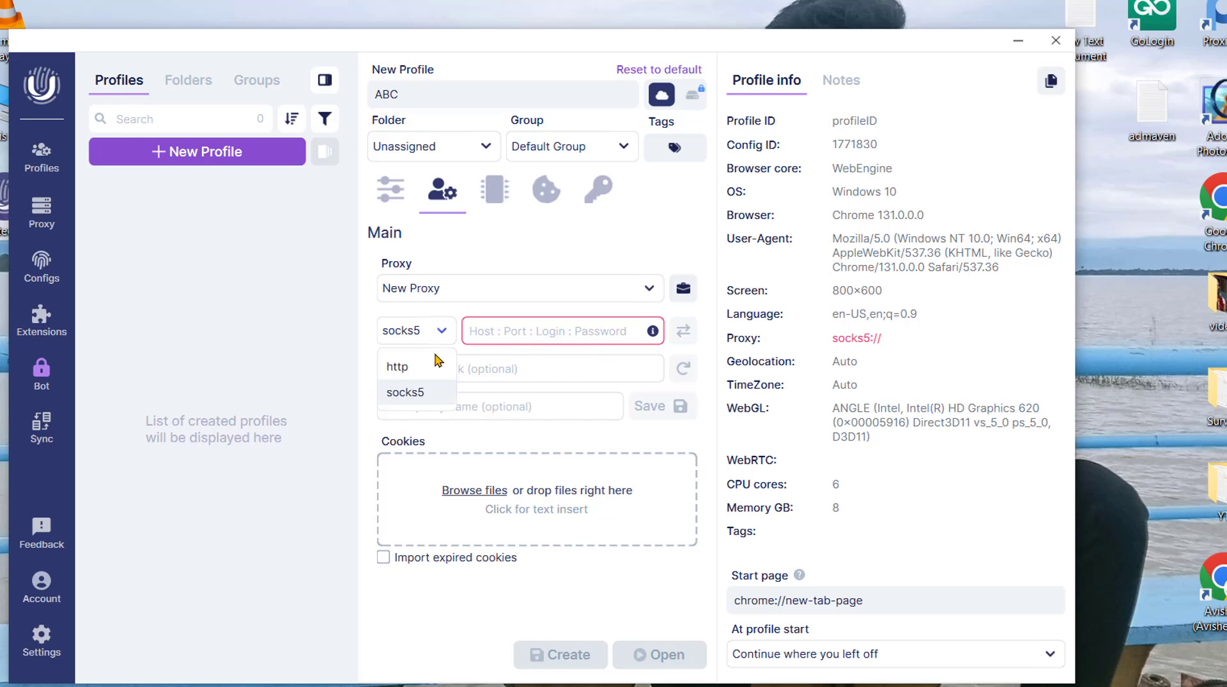
left_click(422, 368)
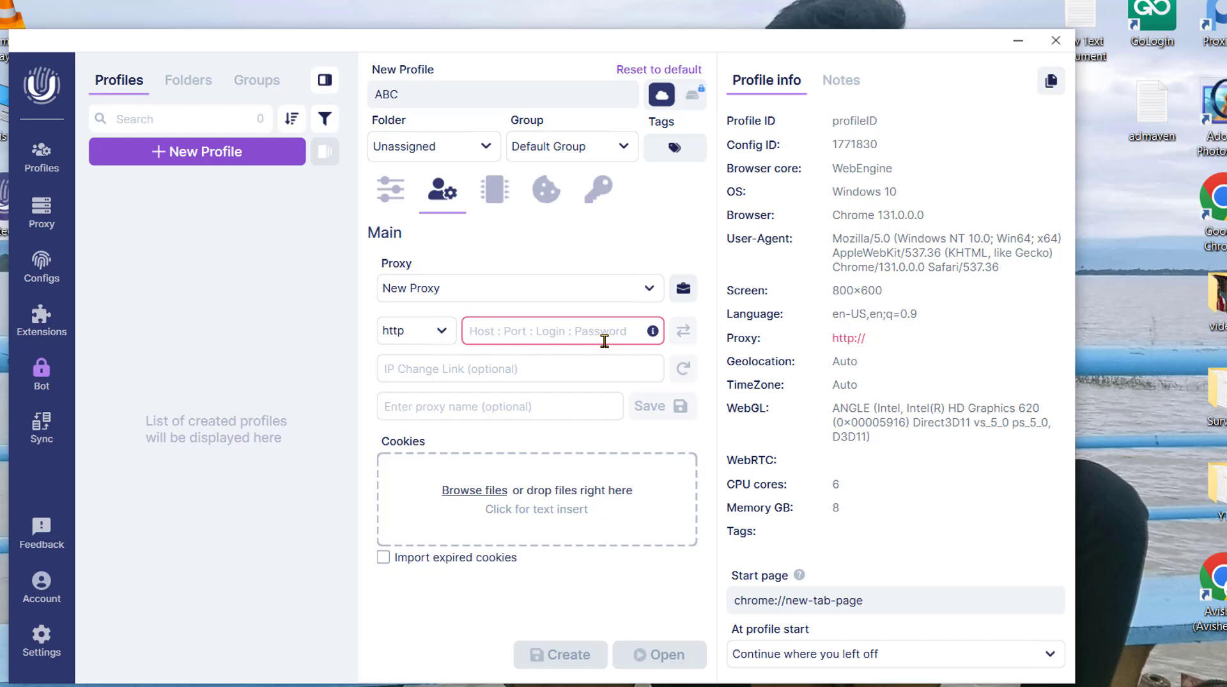
- Set the new proxy's protocol to socks5
left_click(442, 332)
left_click(438, 384)
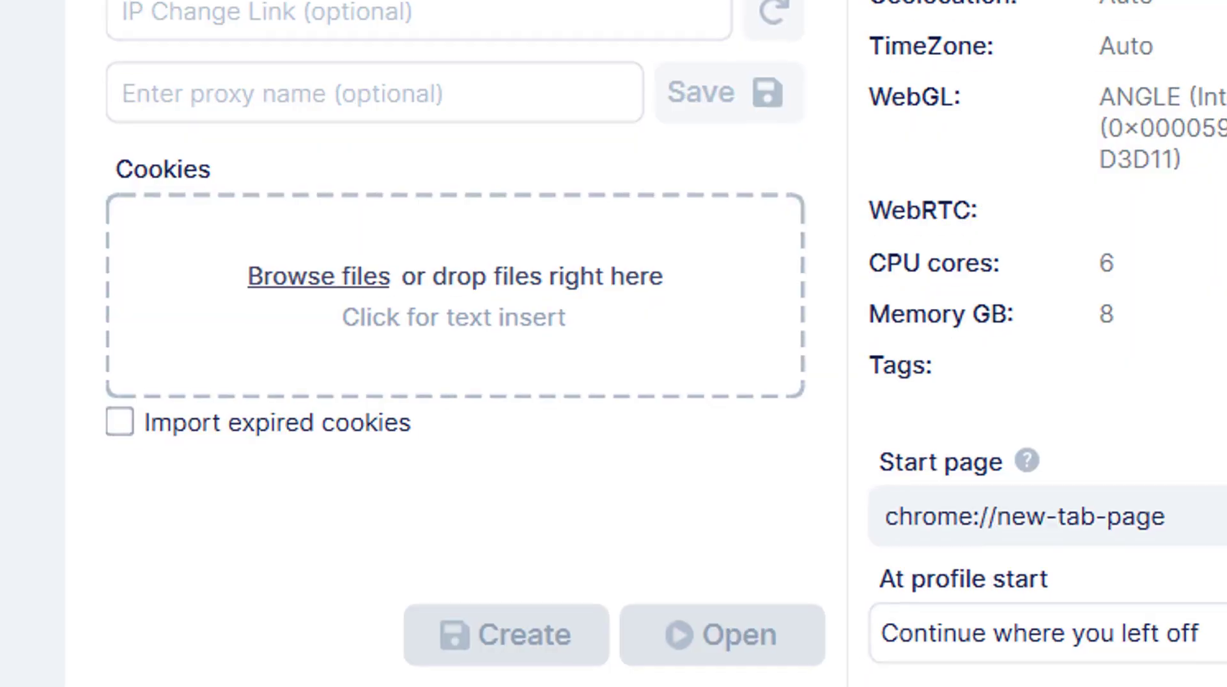
- Review the profile's advanced location and noise settings, its cookies section and the remaining profile options
left_click(494, 190)
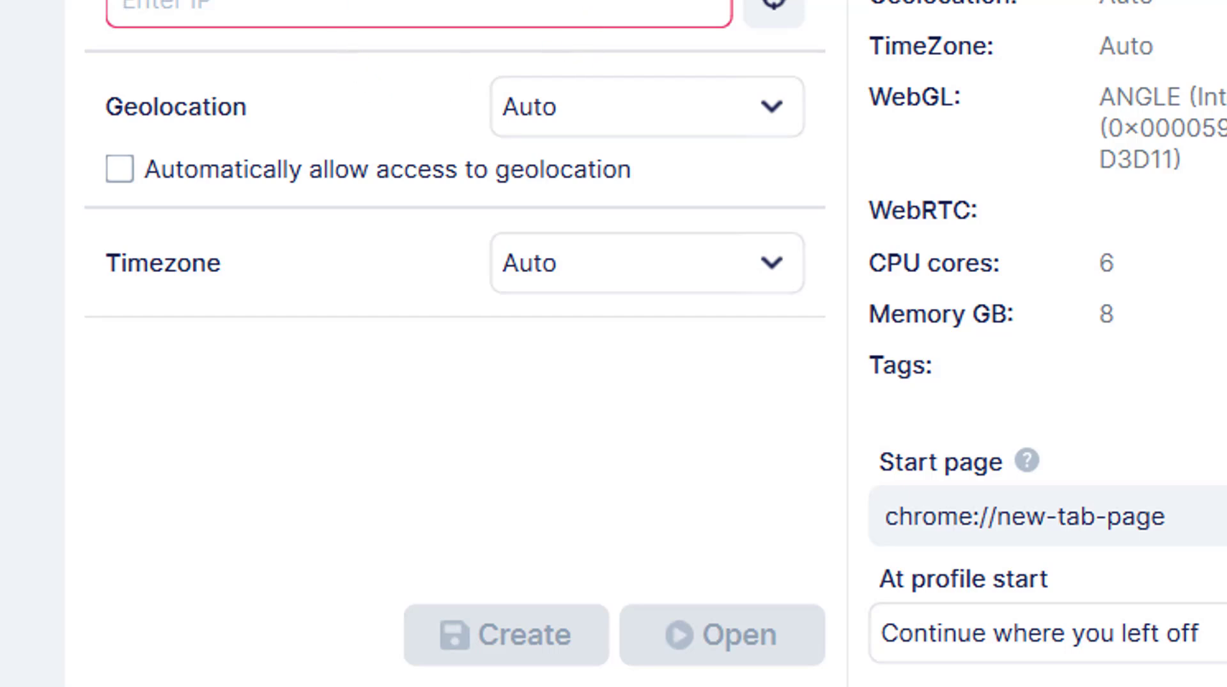
scroll(454, 287, "down", 5)
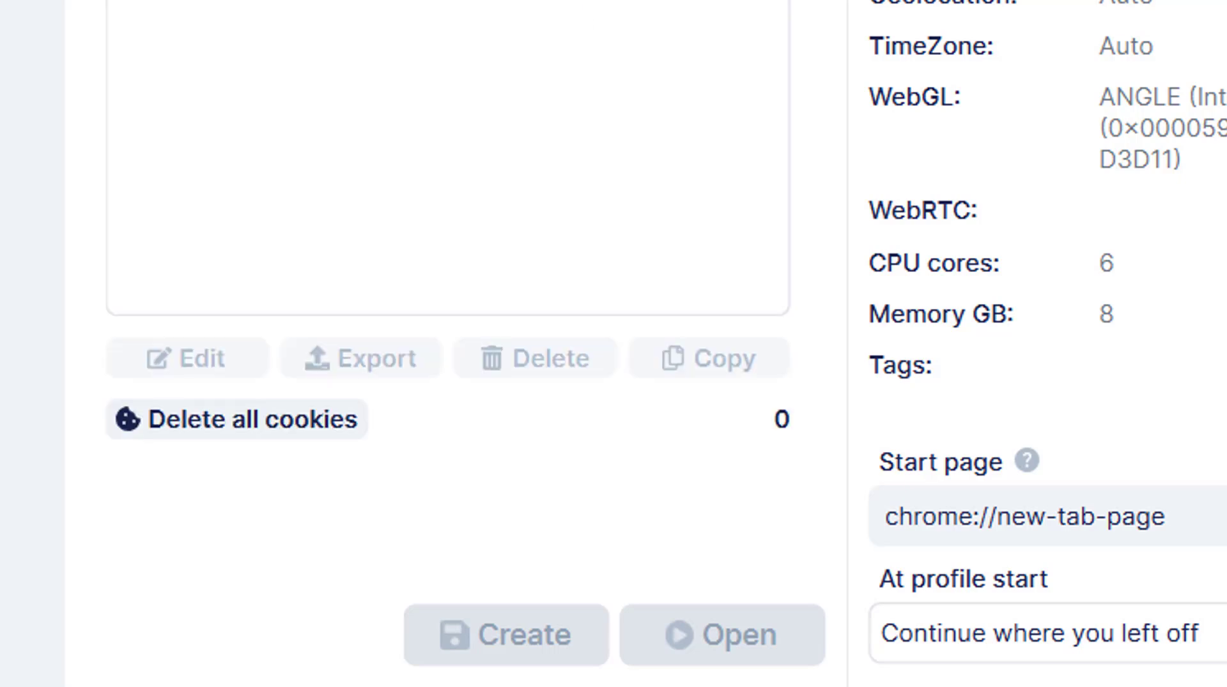
left_click(425, 171)
left_click(534, 171)
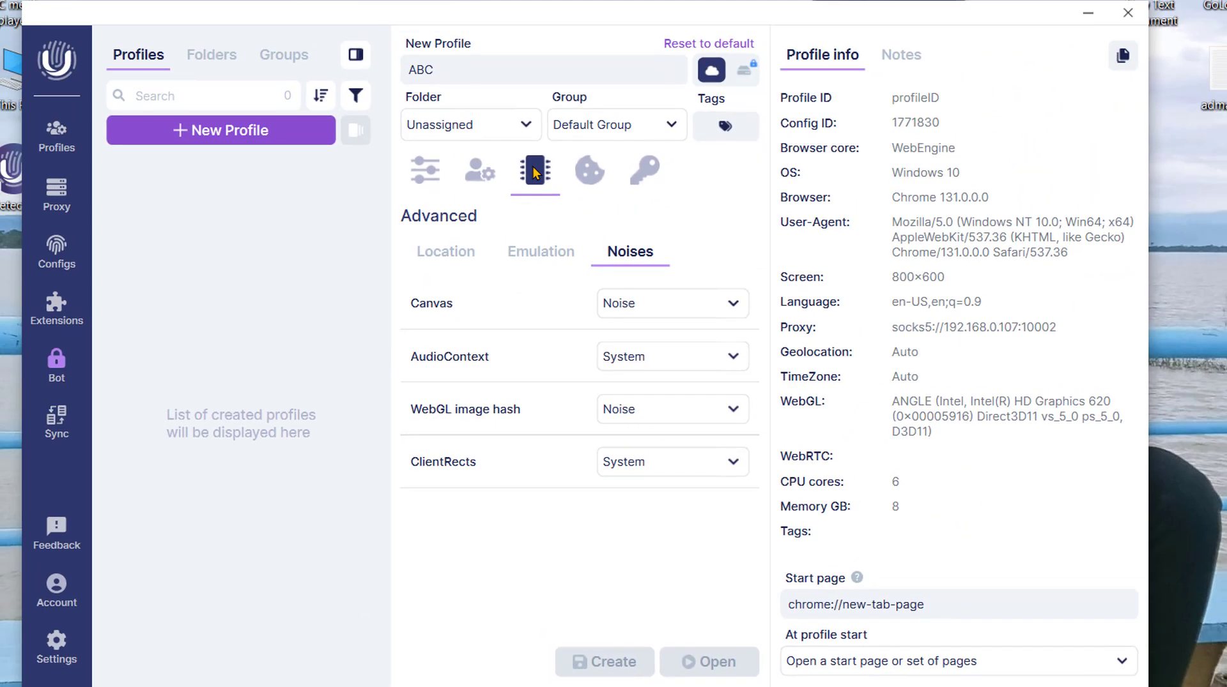
left_click(588, 172)
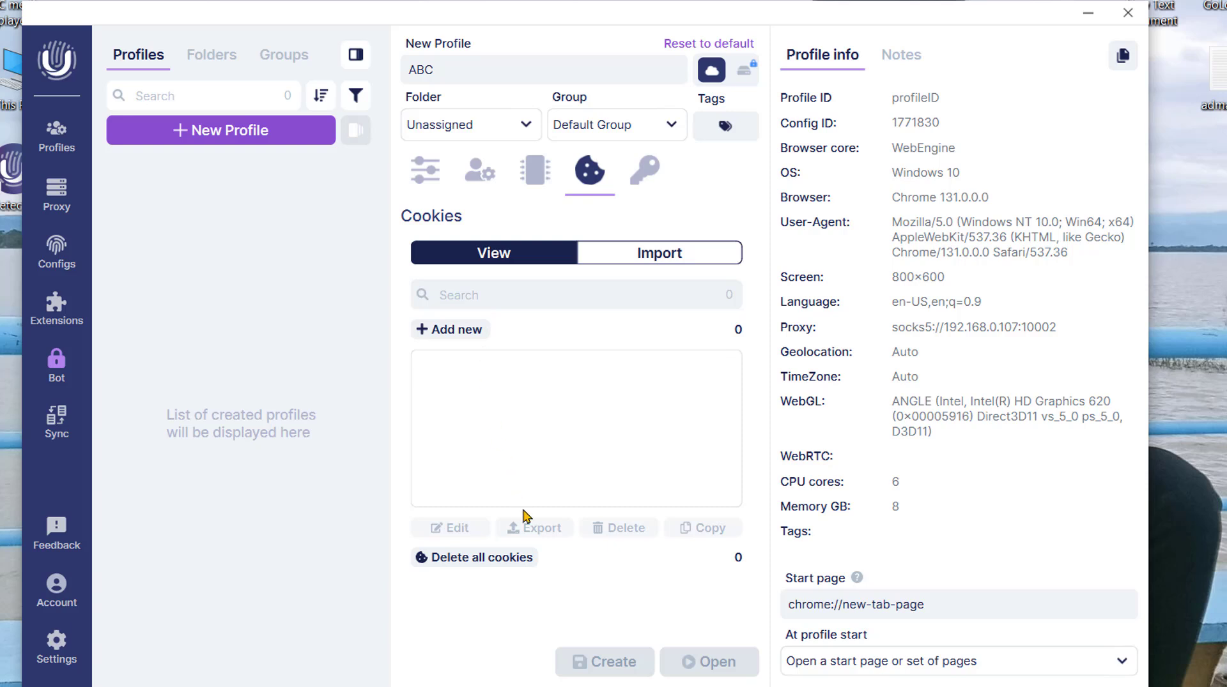
left_click(639, 157)
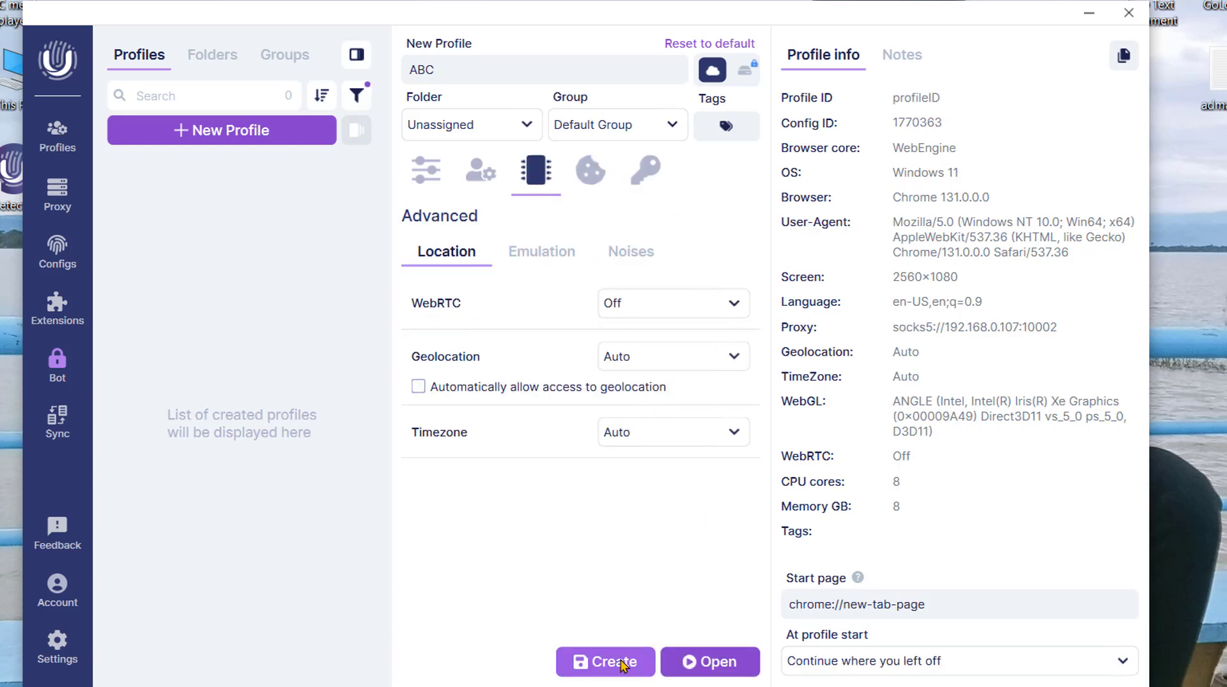
- Open the ABC profile's browser and replace its start page with a new tab in a maximized window
left_click(706, 669)
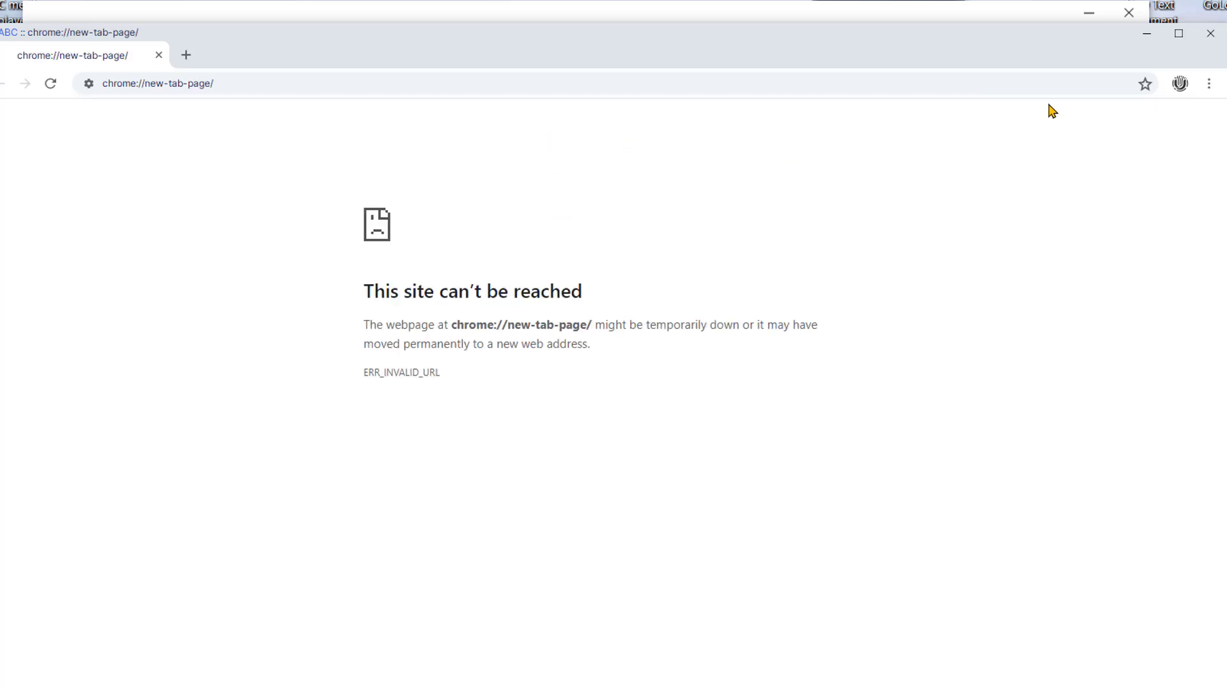
left_click(186, 56)
left_click(159, 55)
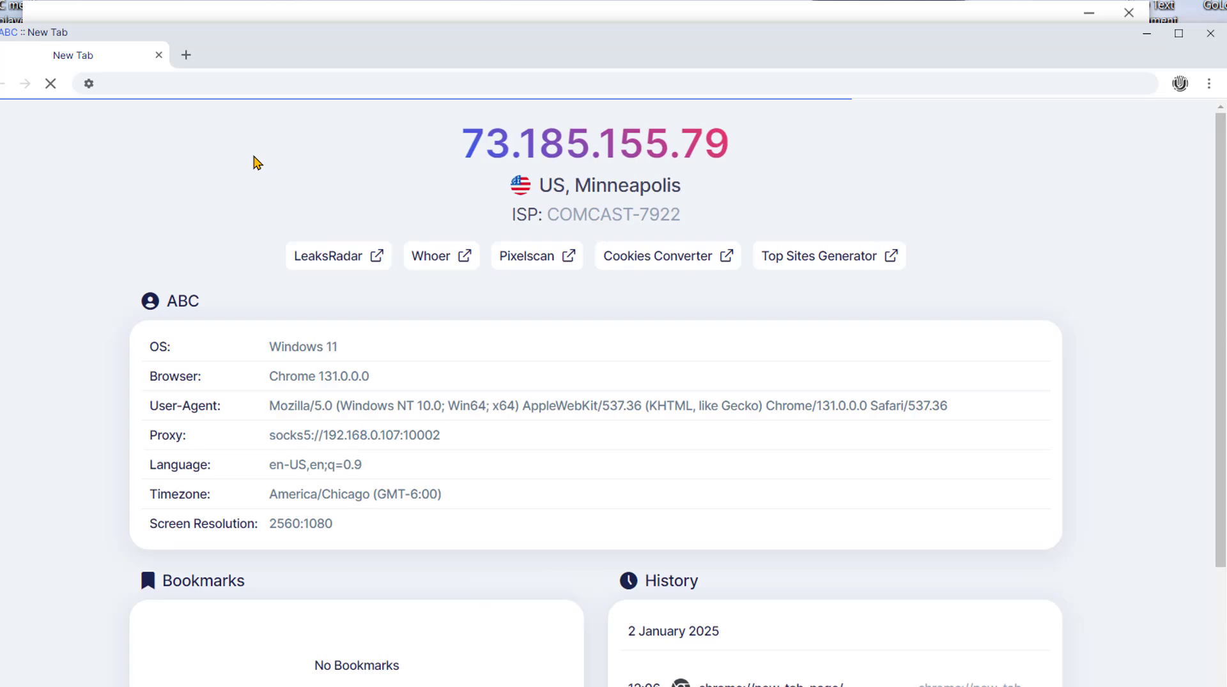
left_click(1179, 34)
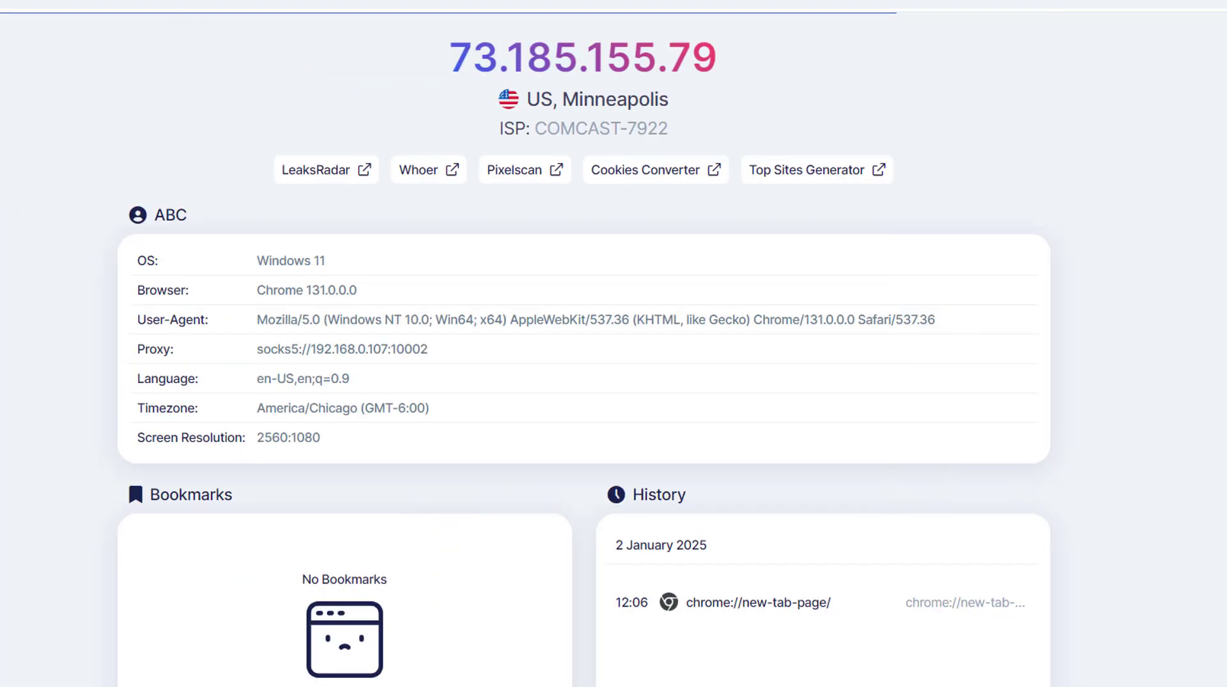
- Check the IP address, location, ISP and profile details on the new tab page, and return to the Undetectable profile list
scroll(832, 345, "down", 1)
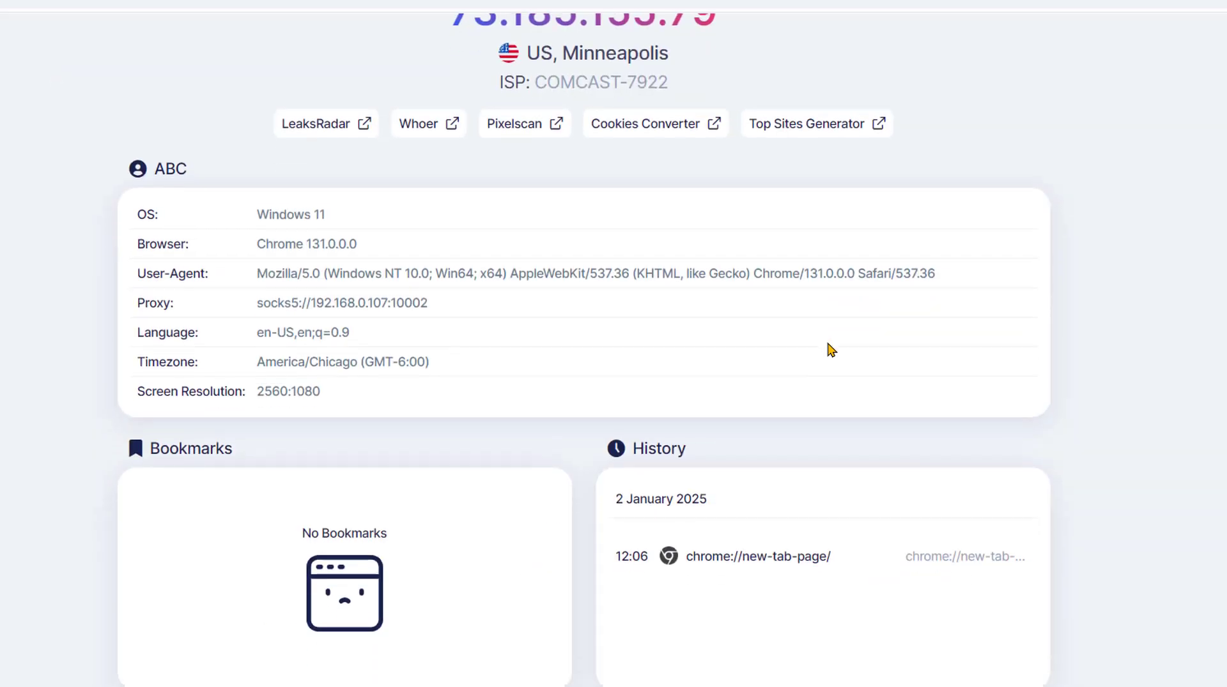
scroll(827, 348, "up", 1)
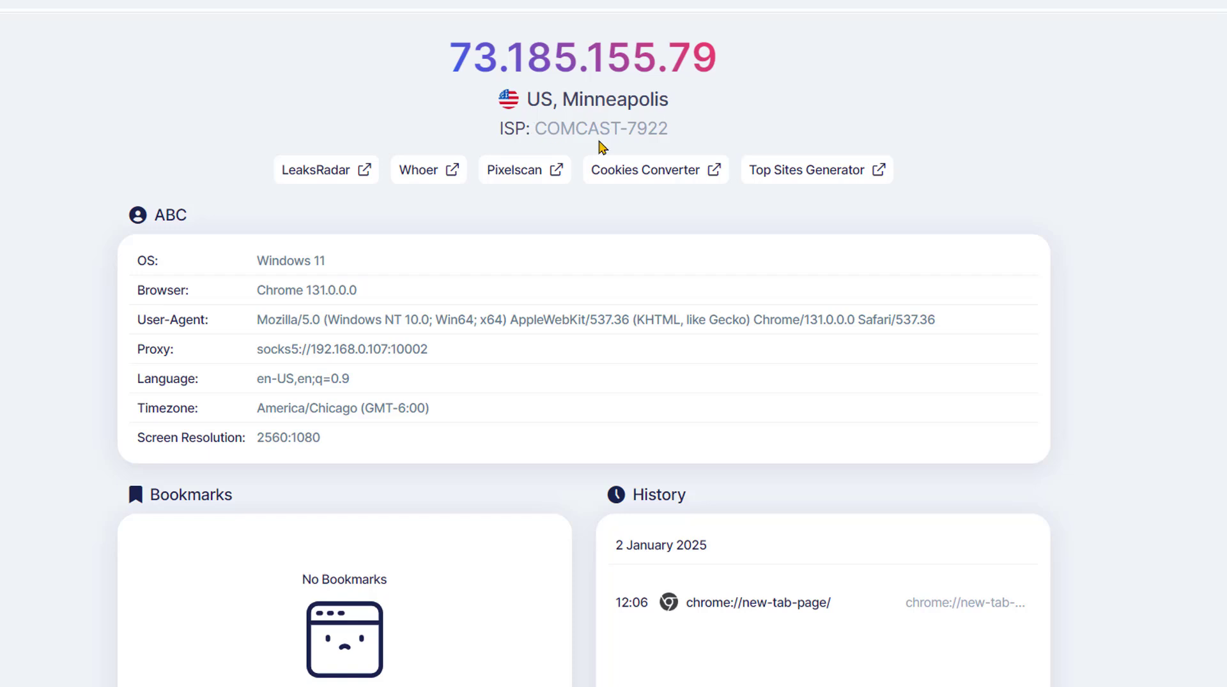
scroll(601, 148, "down", 1)
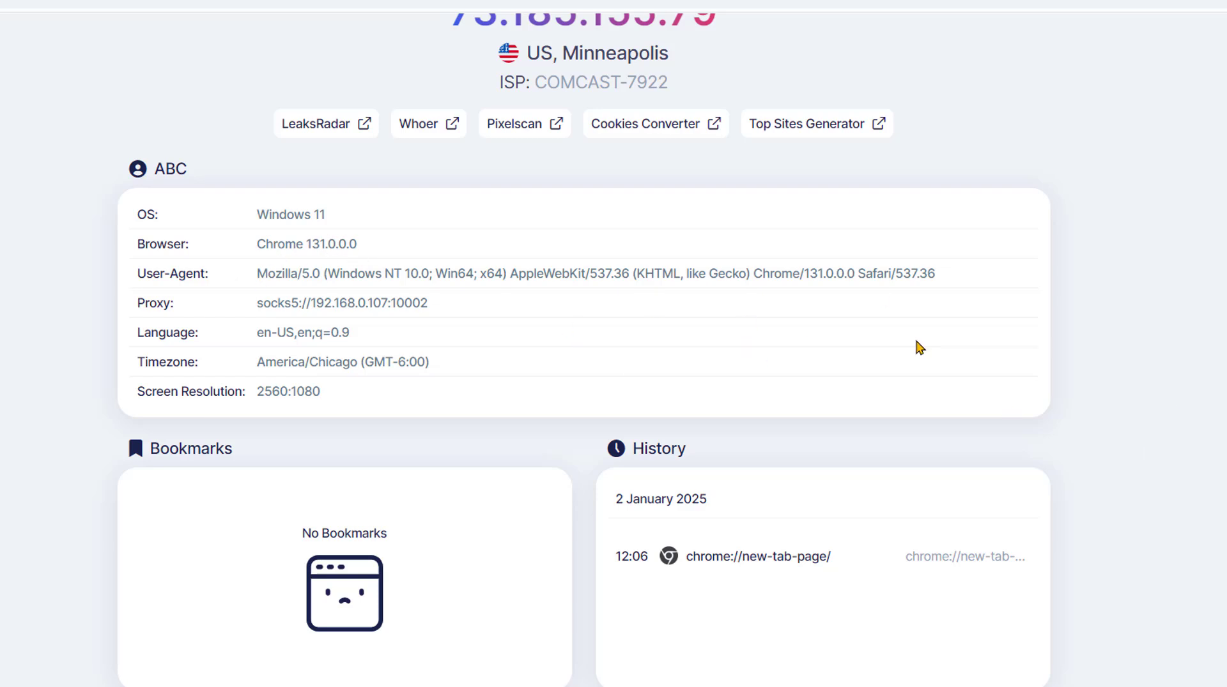
scroll(919, 348, "up", 1)
left_click_drag(450, 57, 895, 65)
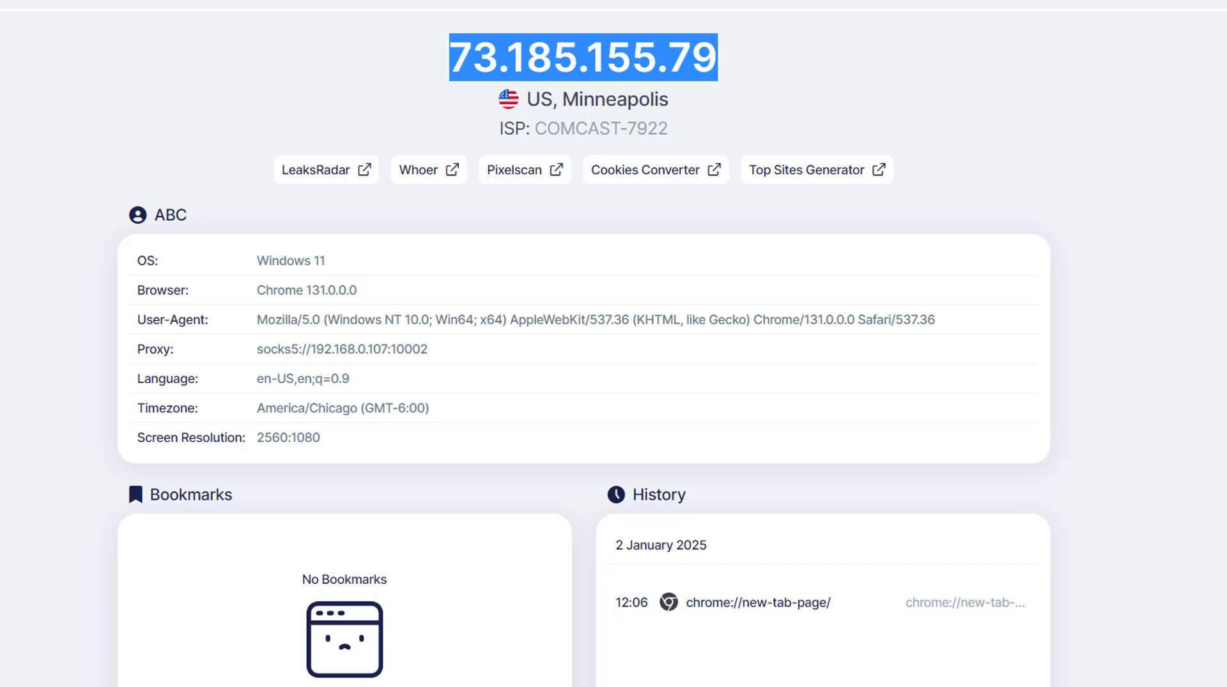
left_click(641, 685)
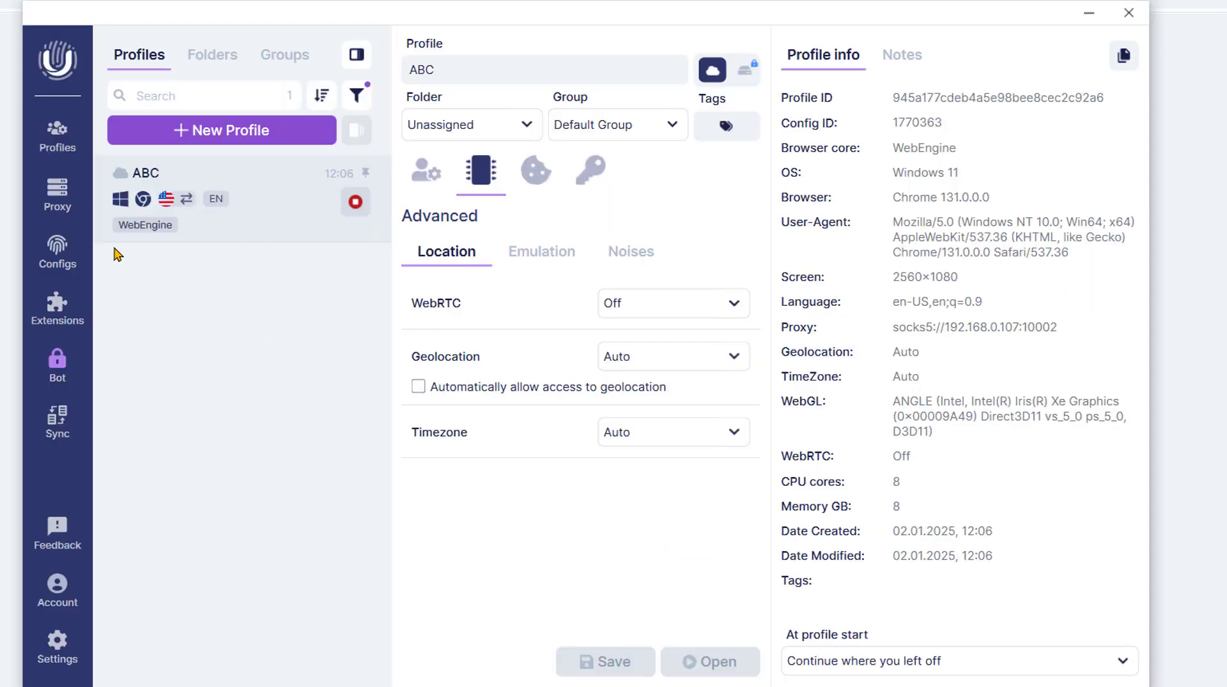